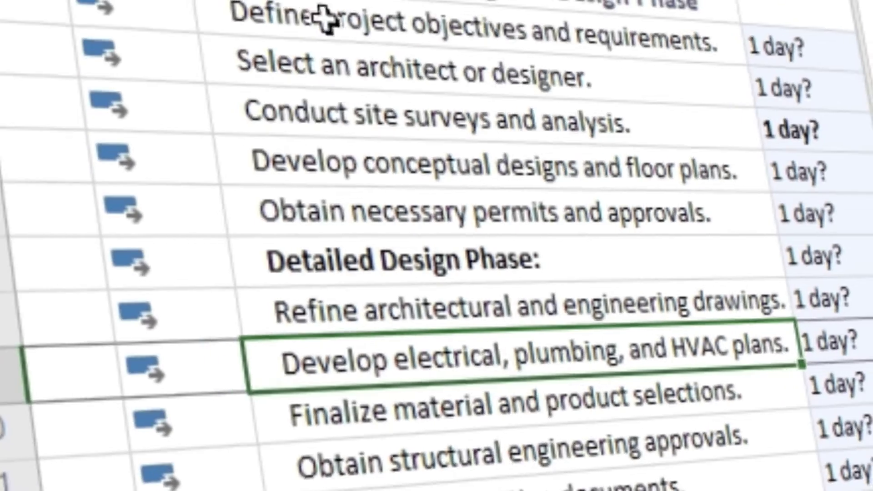
- Select the Preliminary Planning, Detailed Design and Pre-construction subtask rows for indenting
drag(327, 19, 454, 213)
drag(454, 309, 500, 454)
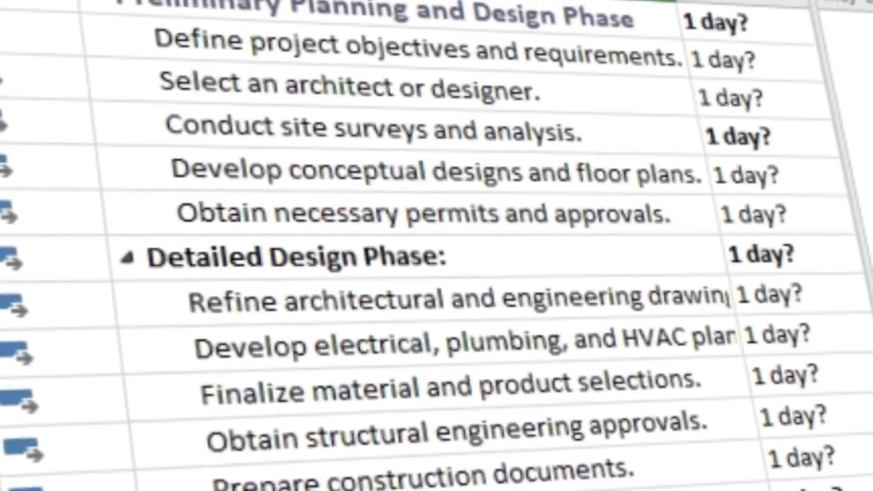
drag(293, 253, 467, 462)
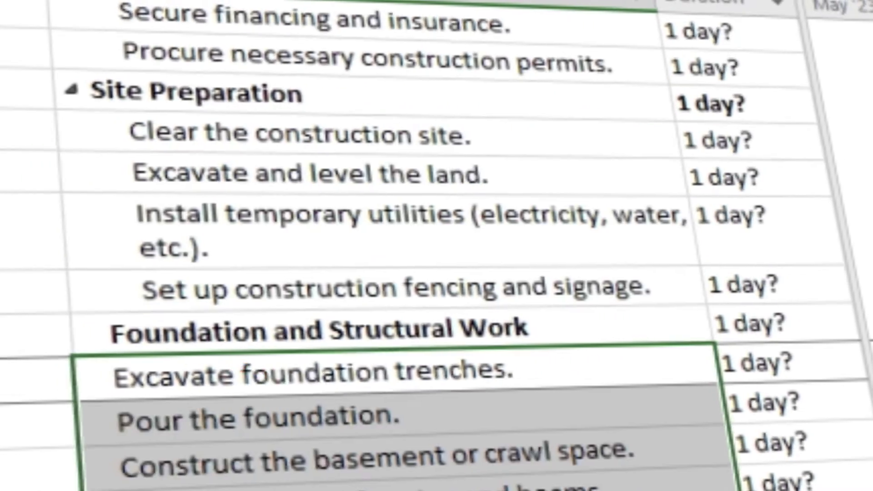
- Paste a duration into the first phase's Duration cell
scroll(291, 340, down, 2)
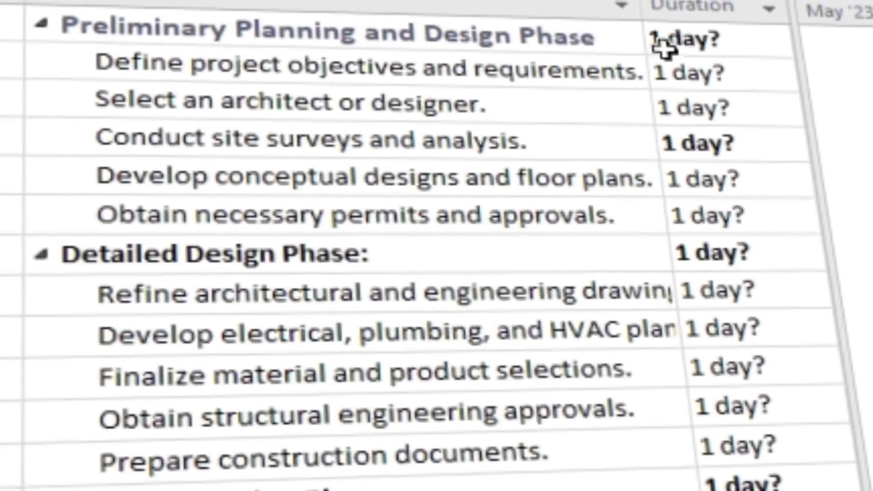
click(663, 46)
key(ctrl+v)
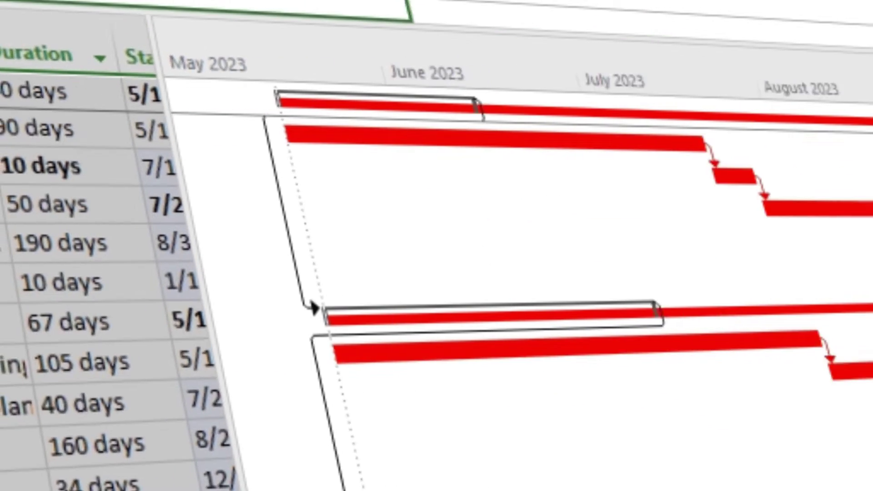
right_click(130, 273)
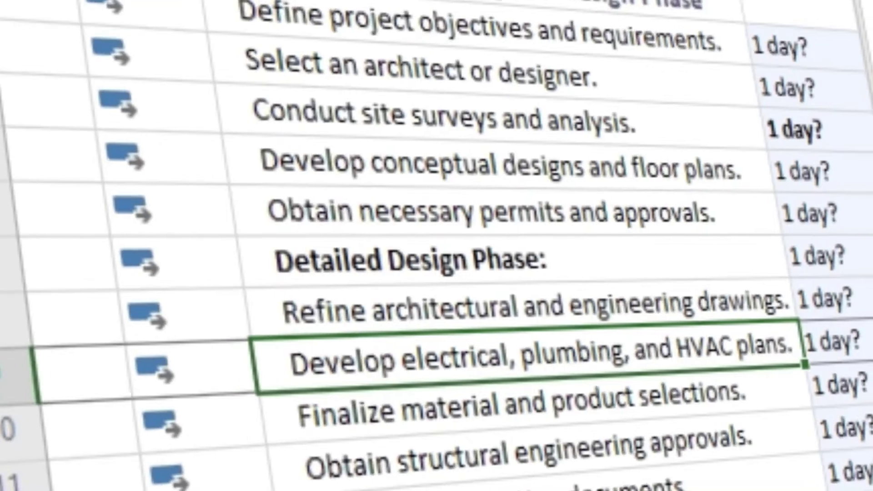
- Indent the planning, detailed design, Site Preparation and foundation tasks under their phase headings
drag(455, 28, 500, 213)
key(ctrl+c)
drag(353, 309, 423, 457)
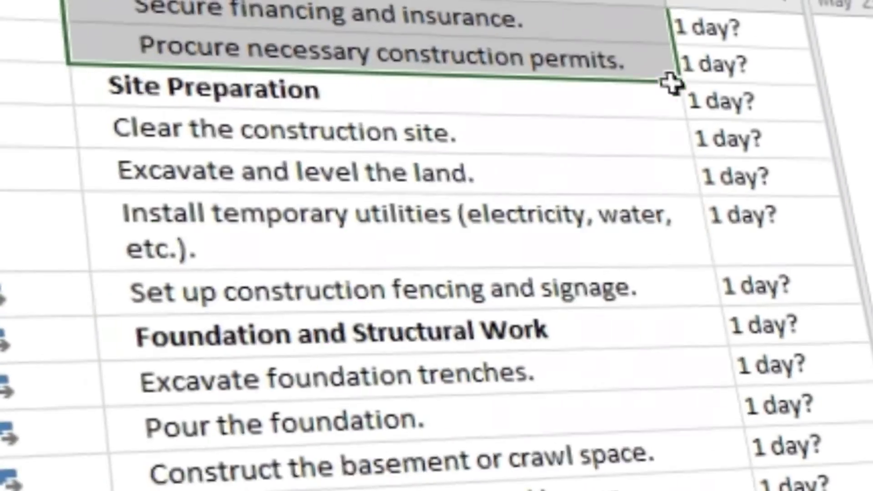
drag(275, 131, 278, 291)
key(alt+shift+Right)
drag(250, 382, 261, 490)
key(alt+shift+Right)
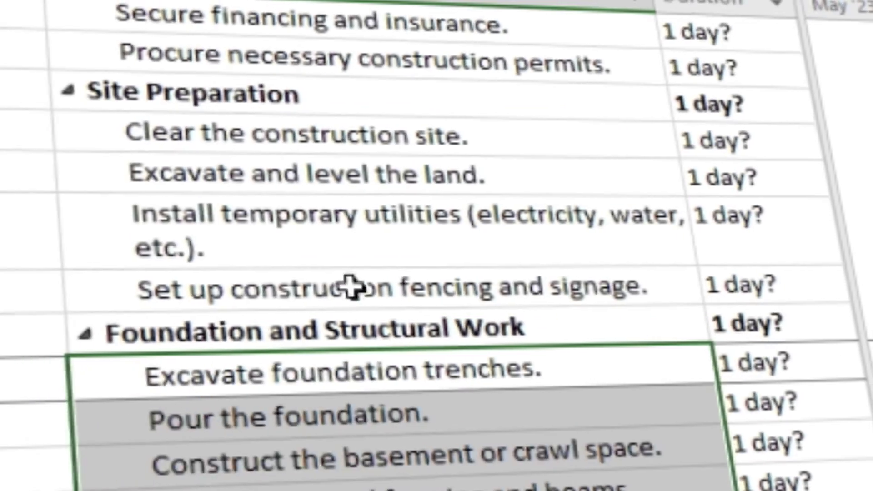
- Indent the Rough-In, Interior and Exterior Finishing, and Mechanical and Electrical tasks under their headings
scroll(272, 470, down, 2)
drag(273, 334, 282, 490)
key(alt+shift+Right)
scroll(254, 228, down, 3)
drag(253, 228, 254, 371)
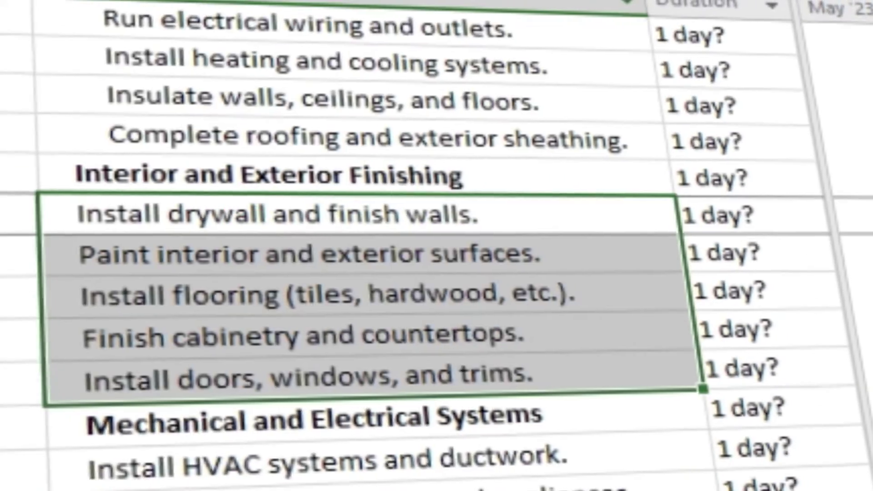
key(alt+shift+Right)
drag(191, 447, 196, 490)
key(alt+shift+Right)
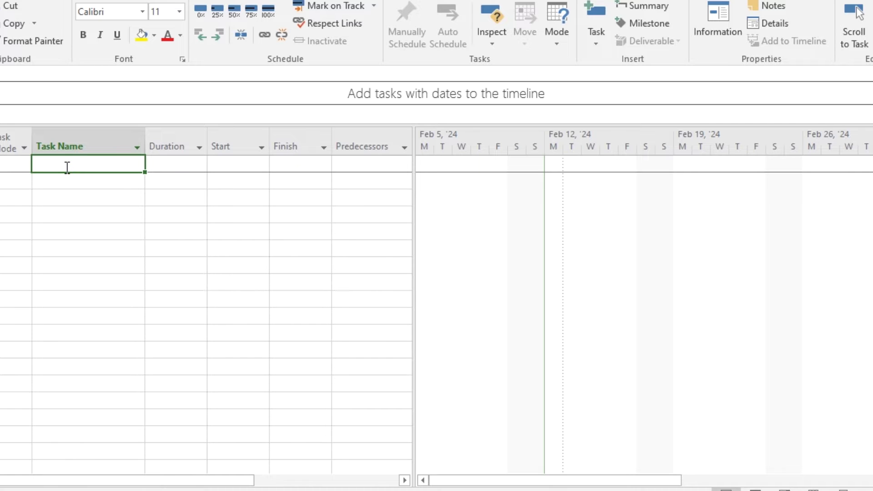
- Create a Preliminary Planning and Design Phase summary and paste its five planning tasks beneath it
click(645, 7)
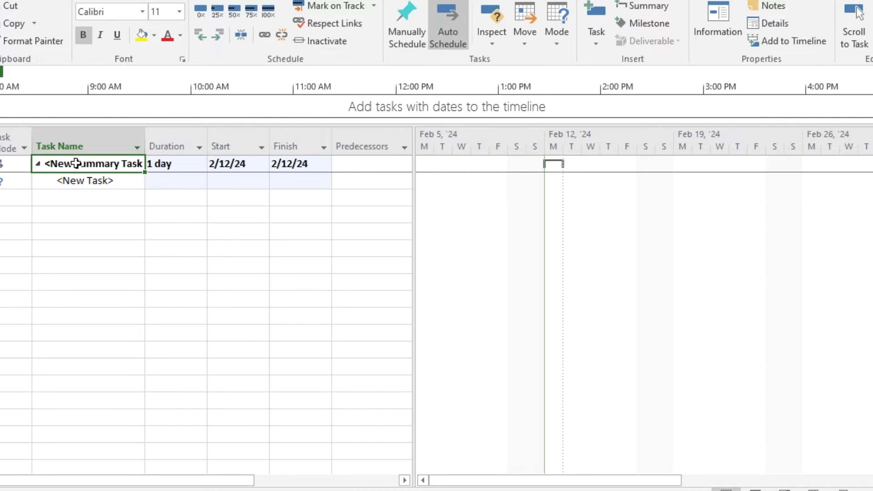
double_click(79, 164)
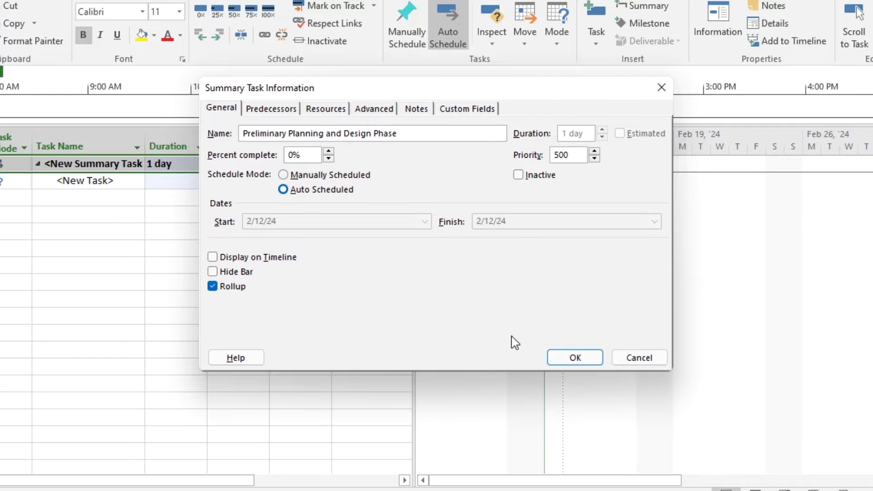
click(563, 356)
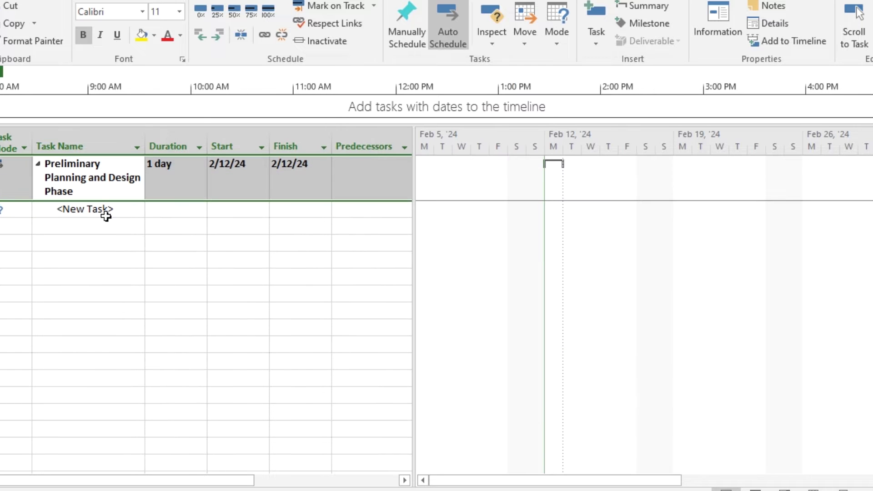
drag(214, 138, 214, 138)
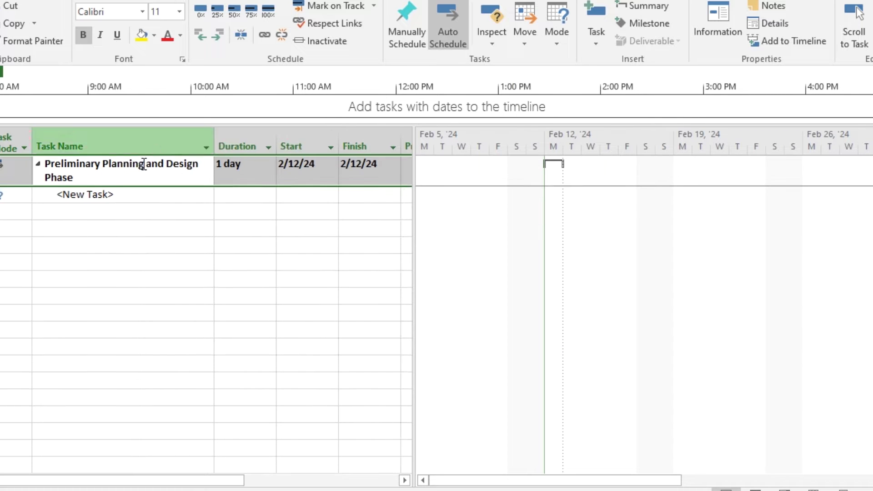
click(113, 195)
key(ctrl+v)
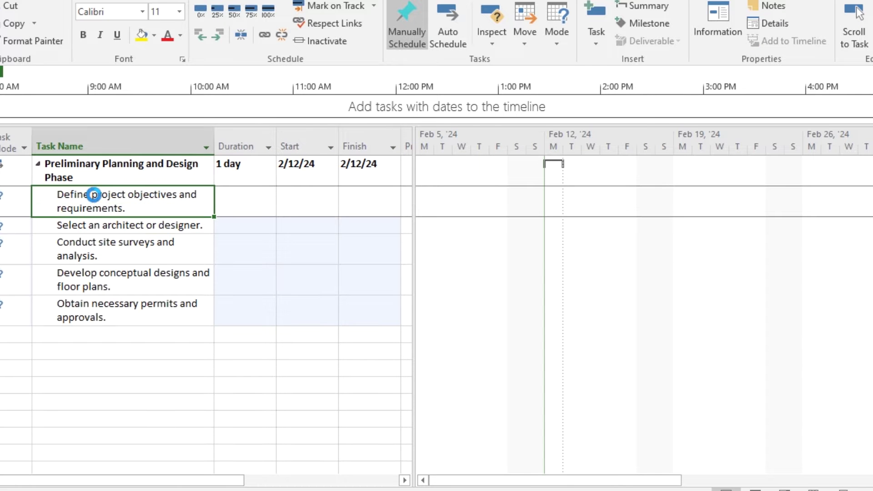
scroll(90, 360, down, 2)
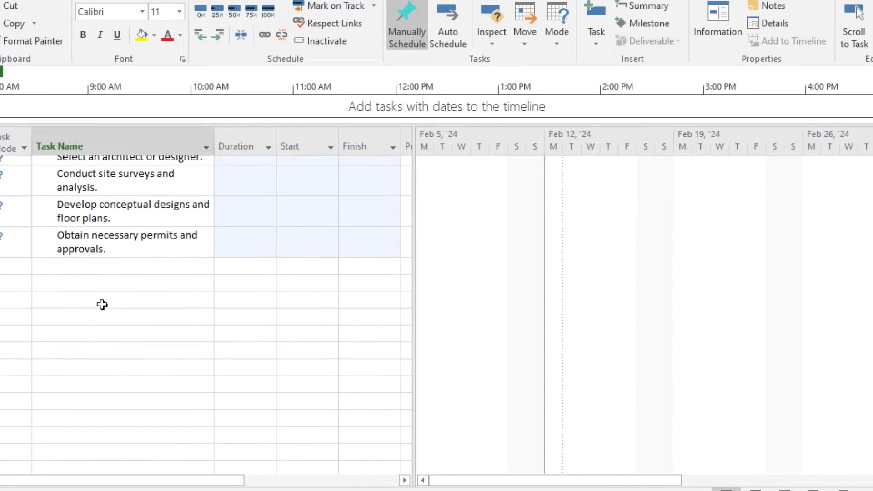
scroll(101, 303, up, 2)
- Add a Detailed Design Phase summary task below the planning tasks and copy its design tasks
click(69, 342)
click(643, 7)
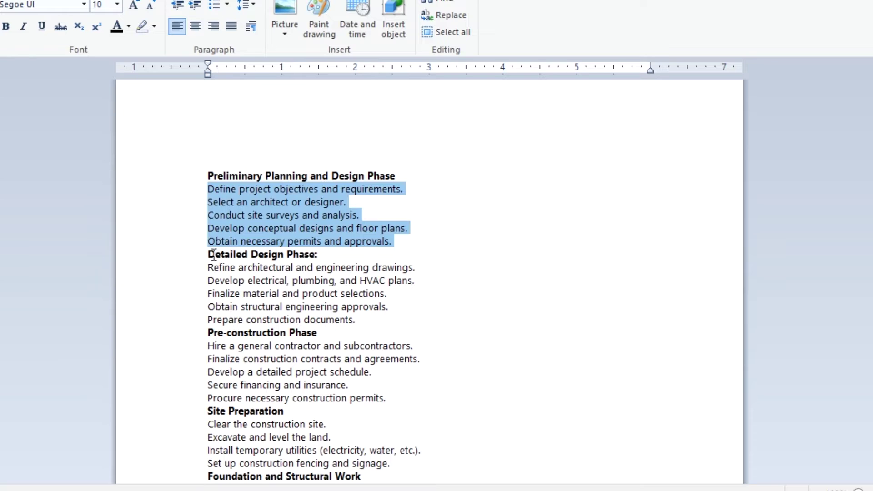
drag(211, 253, 316, 255)
double_click(105, 334)
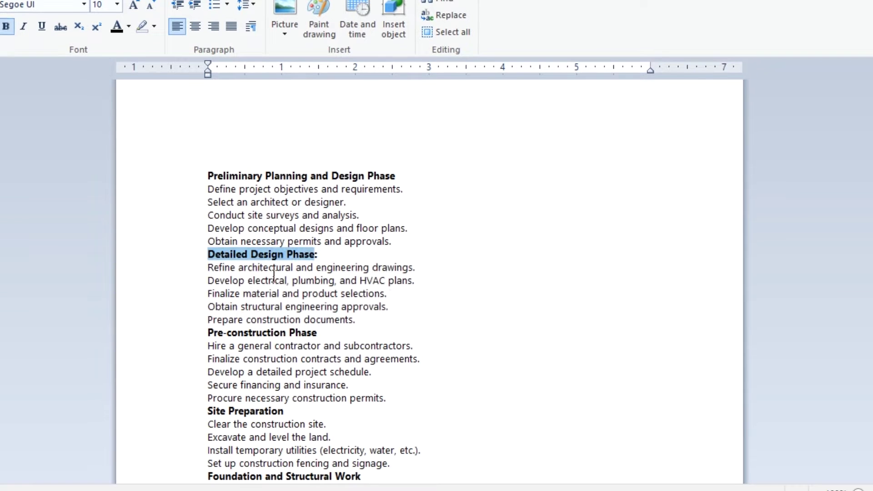
drag(208, 267, 356, 322)
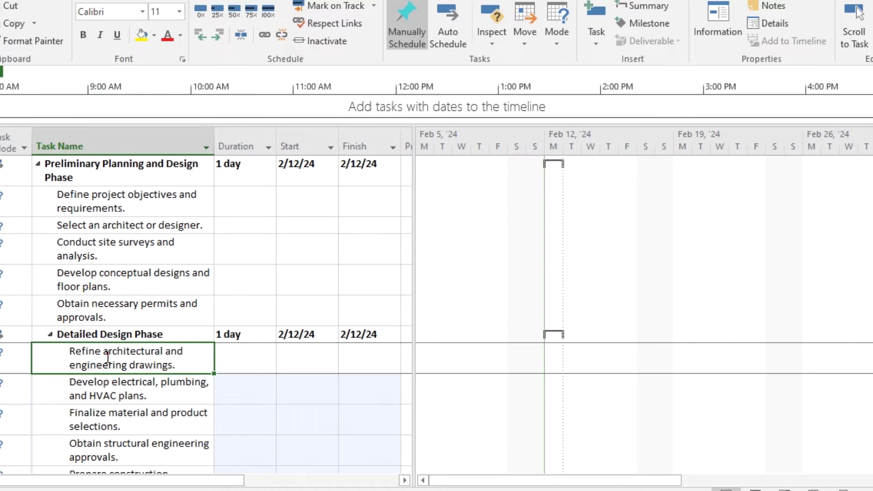
scroll(107, 250, down, 3)
- Add a Pre-construction Phase summary task and copy its five task lines from the notes
click(70, 334)
click(643, 7)
drag(209, 331, 318, 332)
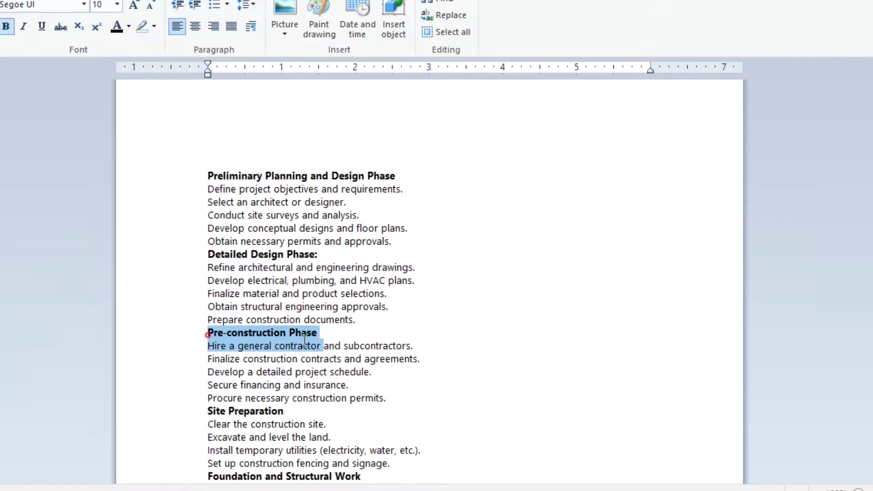
double_click(121, 335)
text(Pre-construction Phase)
click(575, 357)
drag(208, 340, 392, 395)
- Paste the five pre-construction tasks beneath Pre-construction Phase
click(117, 350)
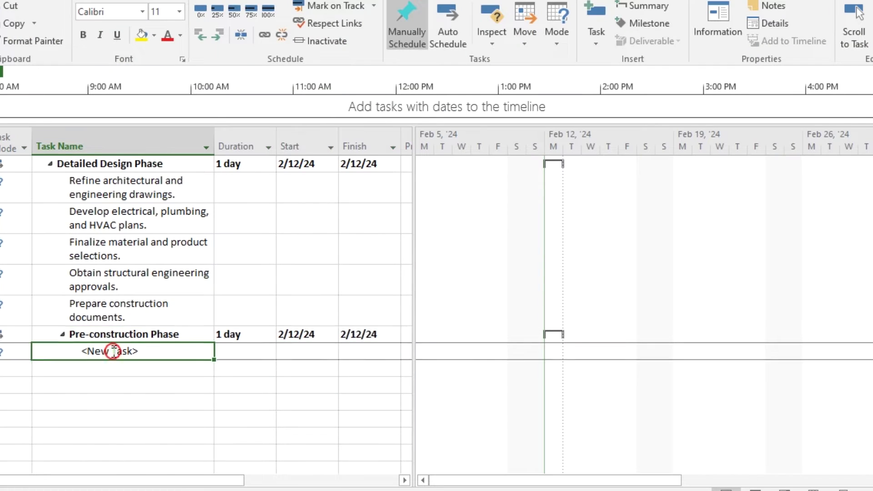
text(Hire a general contractor and subcontractors. Finalize construction contracts and agreements. Develop a detailed project schedule. Secure financing and insurance. Procure necessary construction permits.)
scroll(107, 250, down, 3)
- Add a Site Preparation summary task and copy its four task lines from the notes
click(117, 428)
click(628, 5)
click(191, 414)
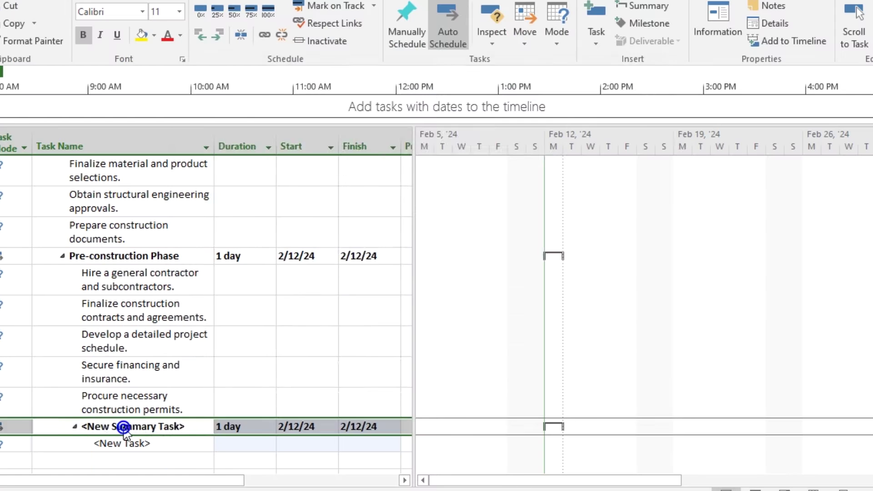
double_click(123, 428)
text(Site Preparation)
scroll(173, 318, down, 3)
drag(205, 388, 201, 427)
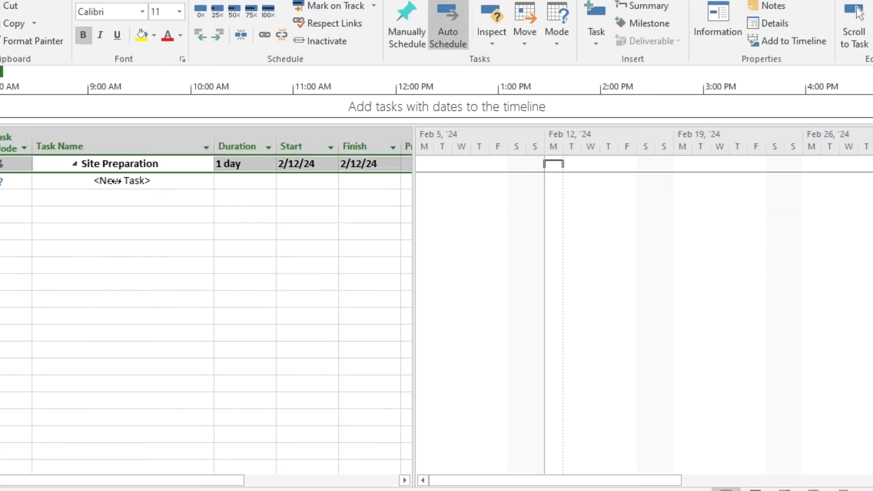
scroll(440, 210, up, 10)
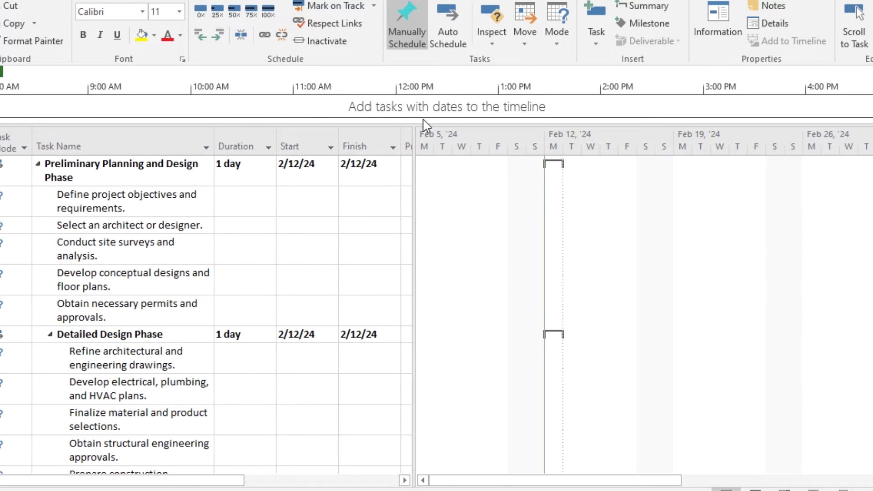
- Collapse the Site Preparation, Pre-construction and Preliminary Planning summaries
scroll(267, 326, down, 5)
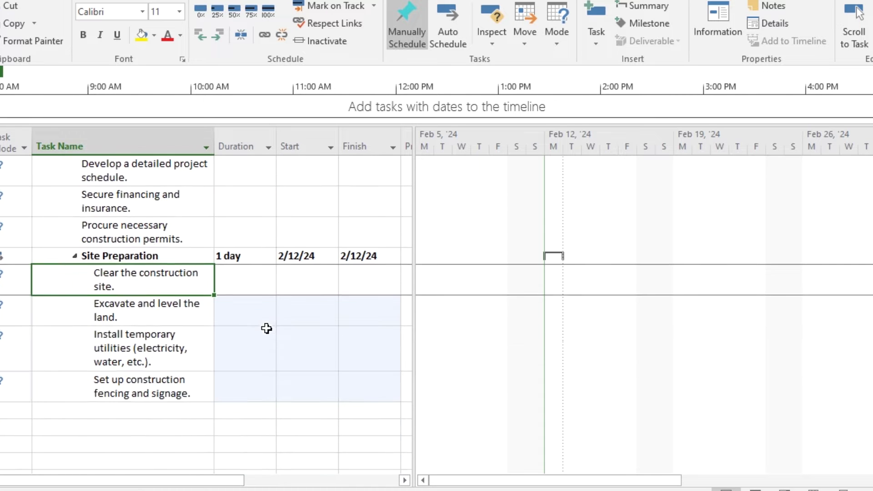
click(71, 255)
scroll(136, 273, up, 2)
click(58, 164)
scroll(136, 227, up, 10)
click(37, 163)
- Expand the Preliminary Planning, Detailed Design, Pre-construction and Site Preparation summaries again
click(37, 164)
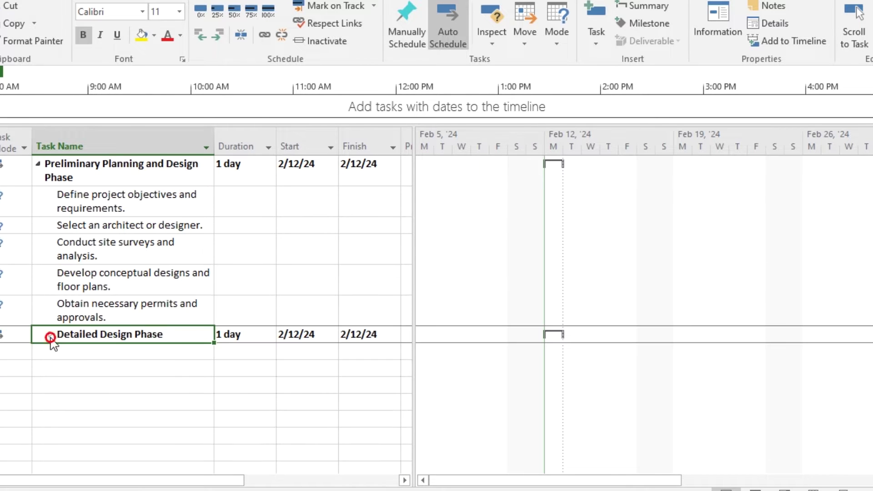
click(50, 334)
scroll(53, 427, down, 3)
click(38, 425)
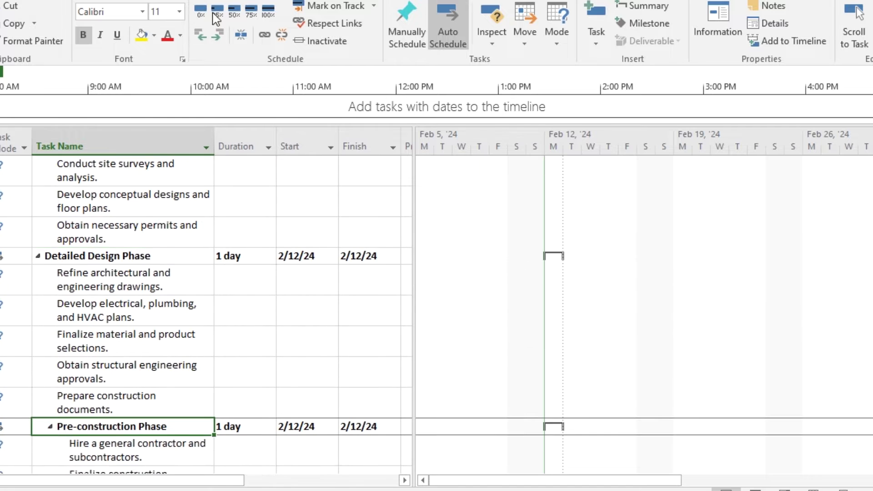
scroll(50, 425, down, 5)
click(50, 427)
scroll(50, 430, up, 10)
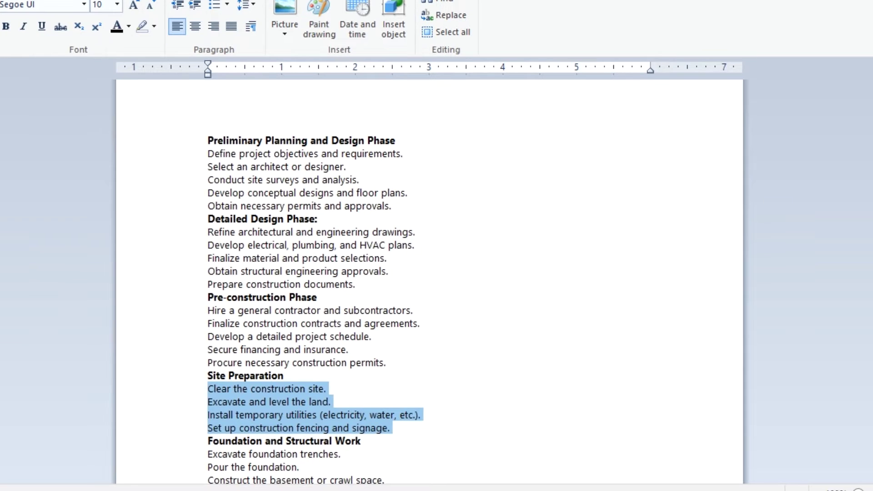
- Paste the entire construction task list from the notes into the task grid
scroll(318, 272, down, 3)
scroll(208, 171, up, 4)
drag(208, 171, 390, 440)
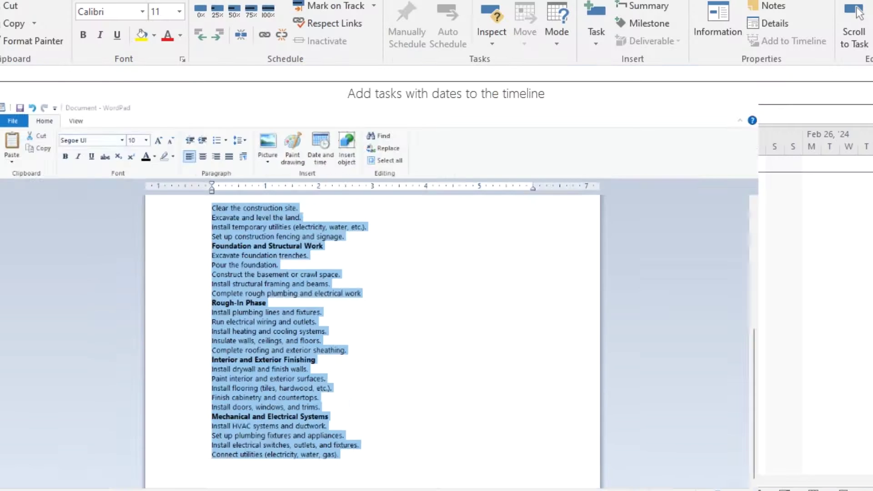
click(22, 43)
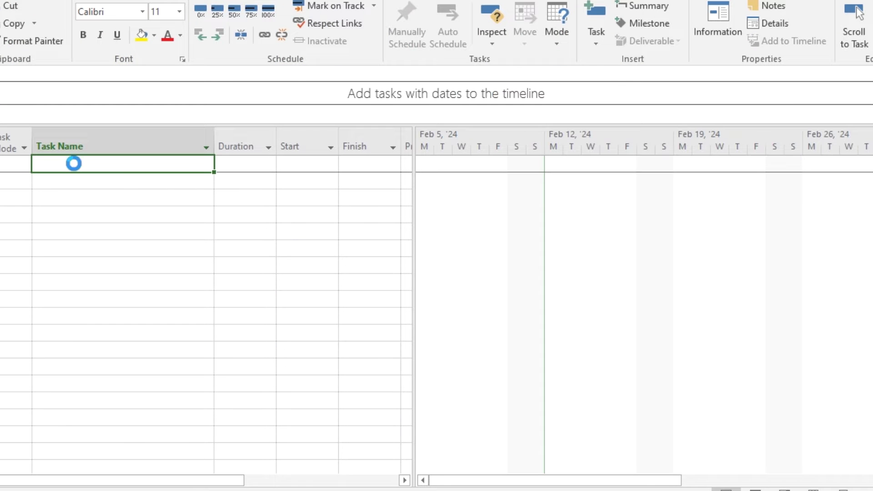
key(ctrl+v)
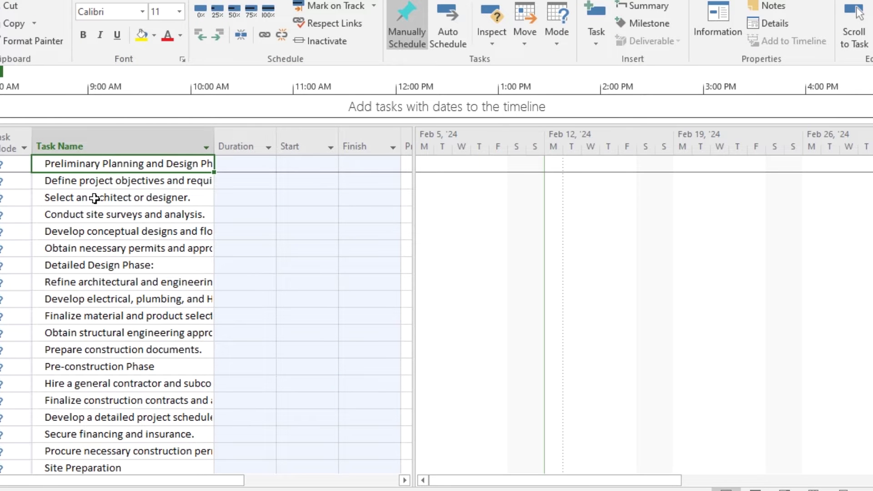
- Indent the Preliminary Planning, Detailed Design, Pre-construction and Site Preparation tasks under their headings
drag(52, 181, 52, 248)
key(alt+shift+Right)
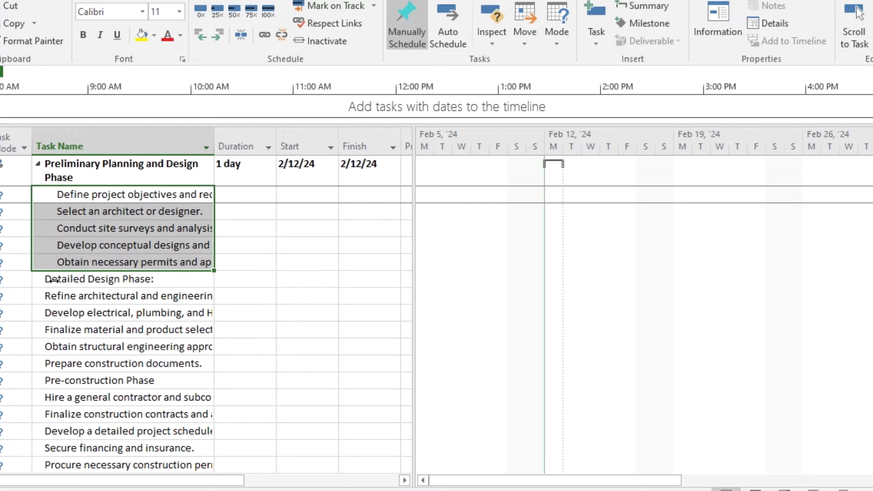
drag(73, 300, 81, 364)
click(217, 34)
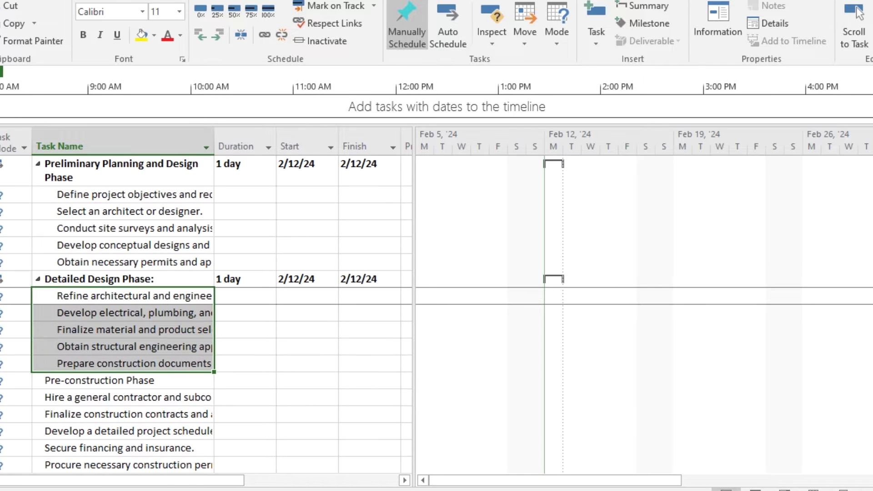
scroll(76, 234, down, 3)
drag(76, 234, 68, 300)
key(alt+shift+Right)
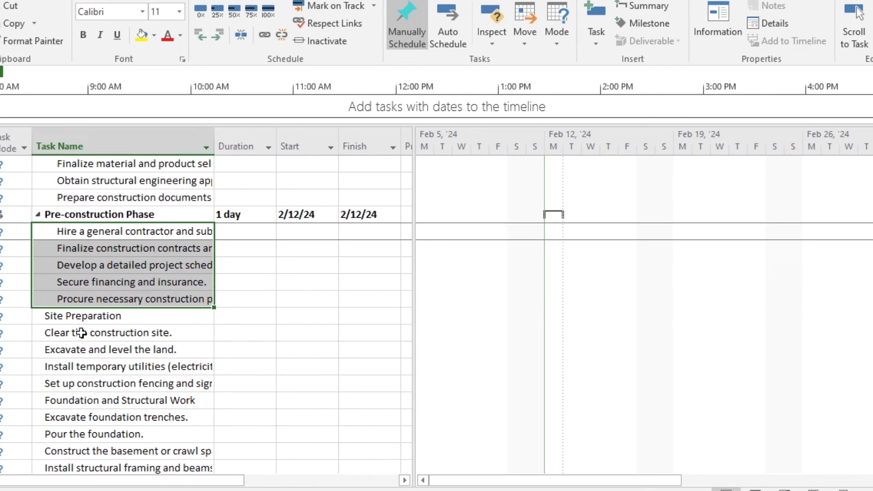
drag(81, 333, 81, 383)
key(alt+shift+Right)
- Indent the Foundation, Rough-In, Finishing and Mechanical tasks, nesting three steps under Install HVAC
scroll(73, 417, down, 2)
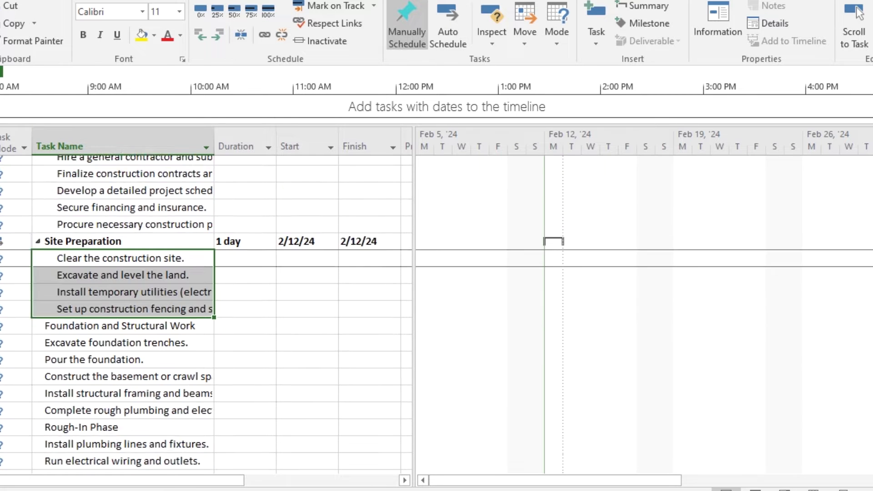
scroll(16, 250, down, 2)
drag(98, 268, 98, 333)
click(217, 34)
scroll(94, 234, down, 3)
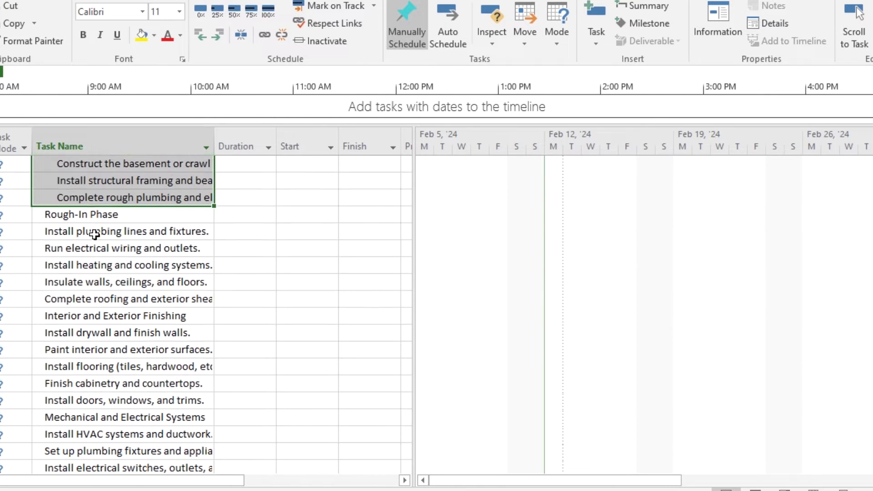
drag(94, 234, 91, 306)
click(217, 35)
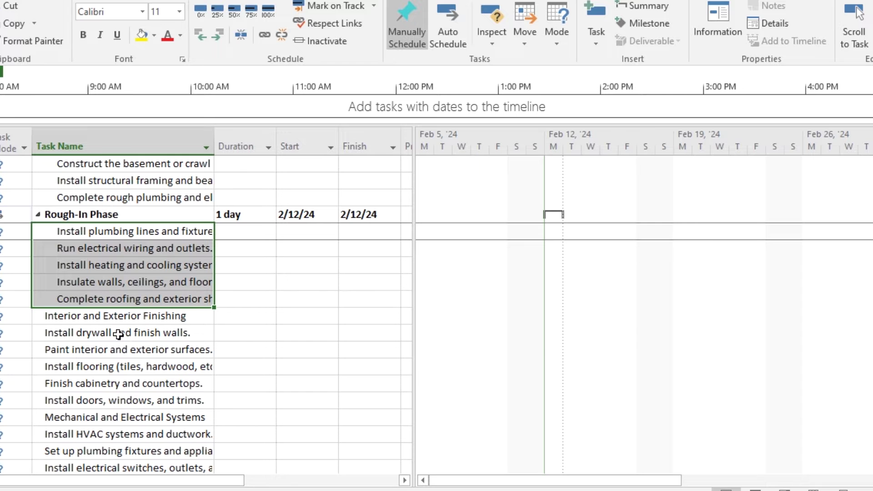
drag(119, 334, 109, 402)
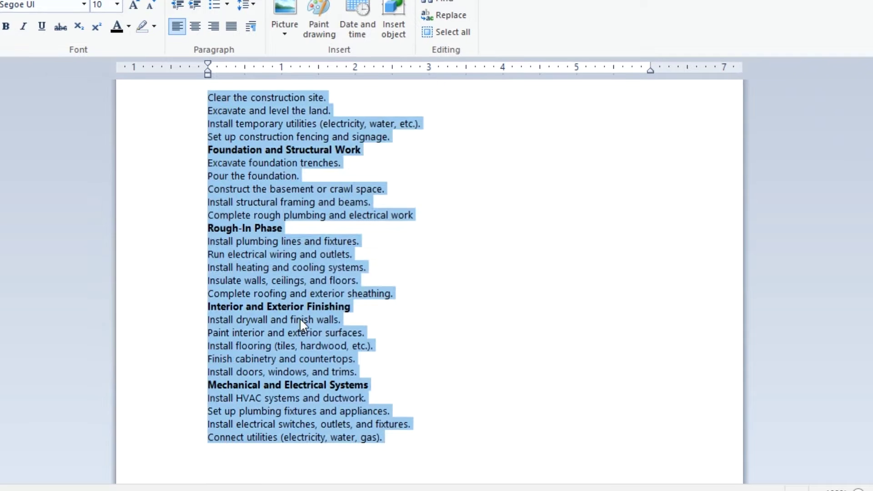
click(299, 318)
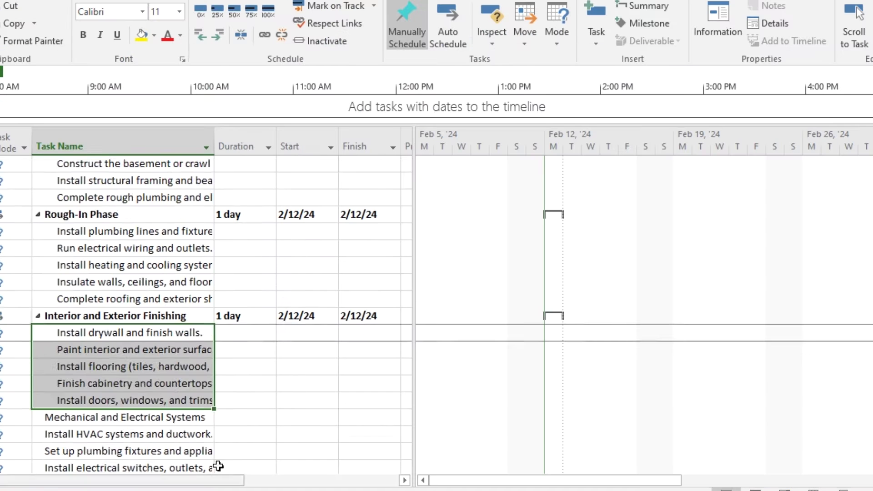
drag(116, 433, 82, 433)
click(220, 38)
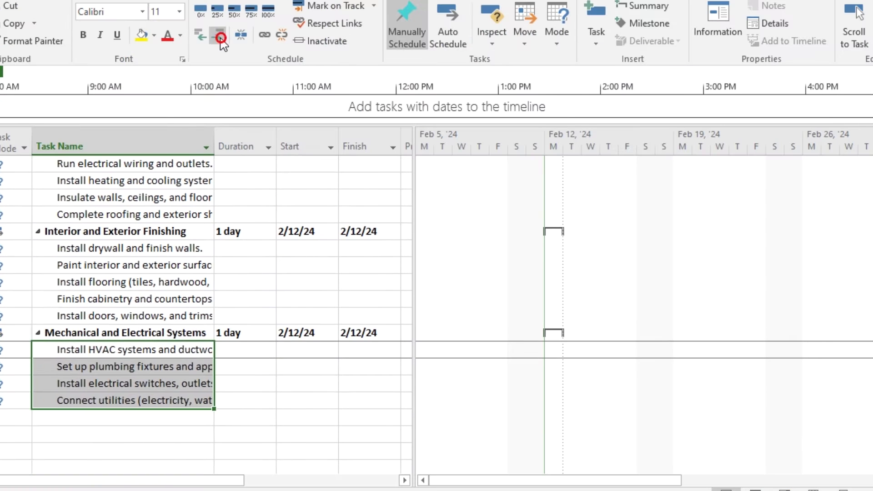
click(220, 38)
- Collapse all eight phase summaries into single rows
click(38, 333)
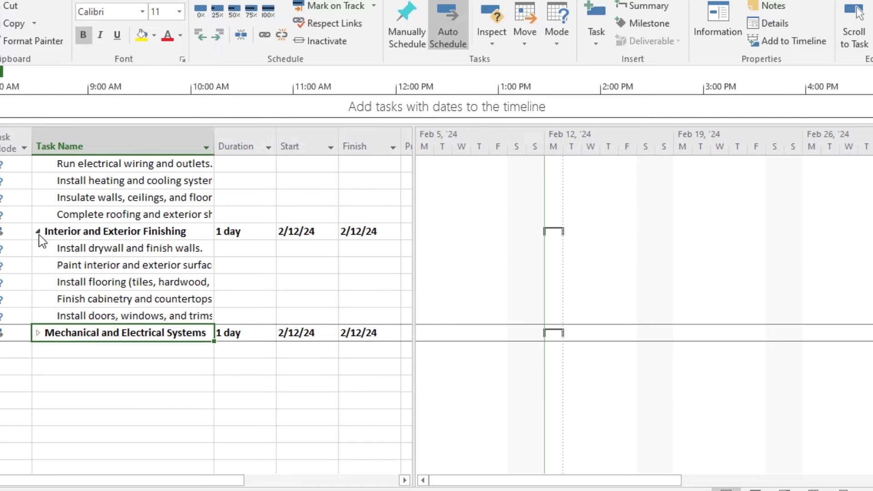
click(38, 231)
click(37, 281)
click(37, 179)
scroll(39, 170, up, 3)
click(38, 163)
click(37, 194)
click(38, 211)
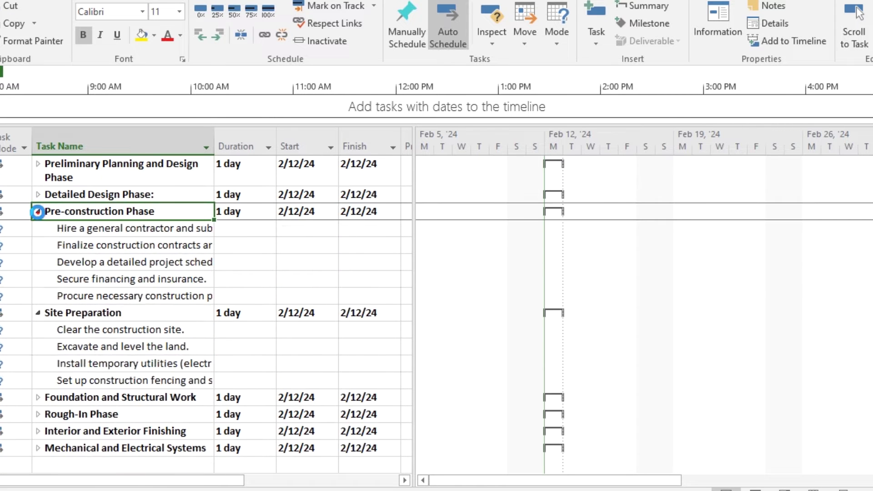
click(37, 228)
- Undo an accidental blank task above Detailed Design Phase and re-expand Preliminary Planning
click(106, 195)
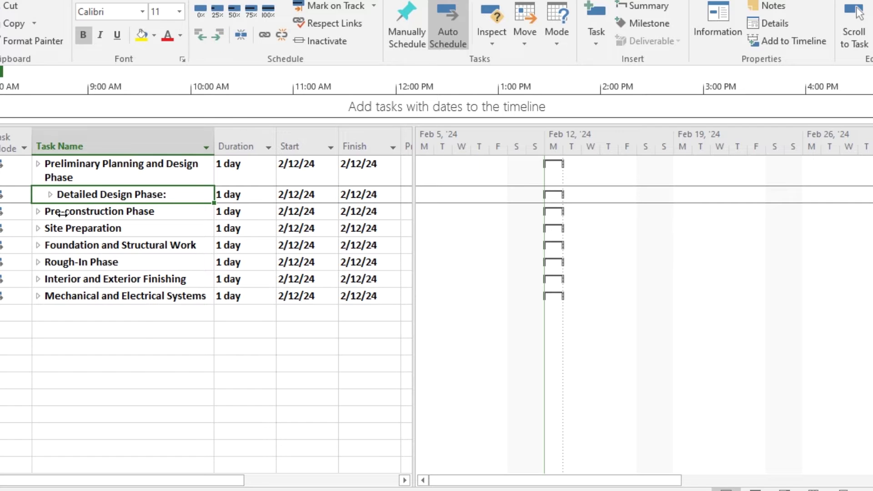
right_click(2, 194)
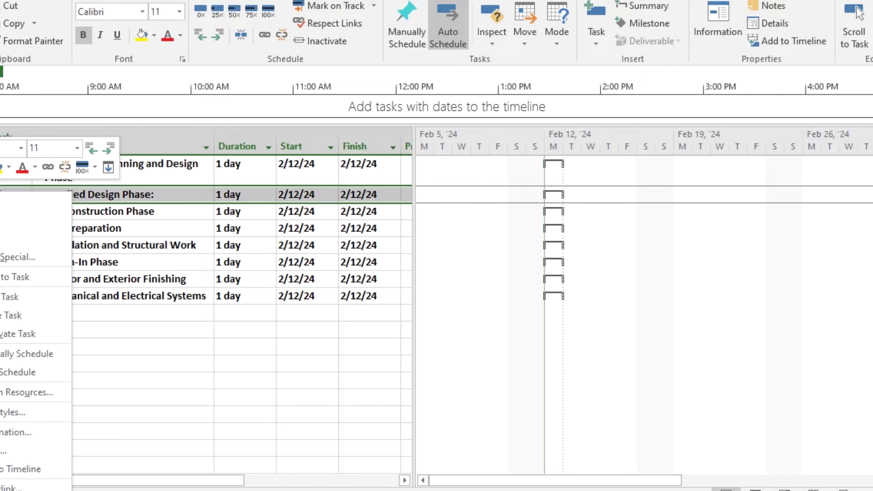
click(9, 298)
key(ctrl+z)
click(142, 353)
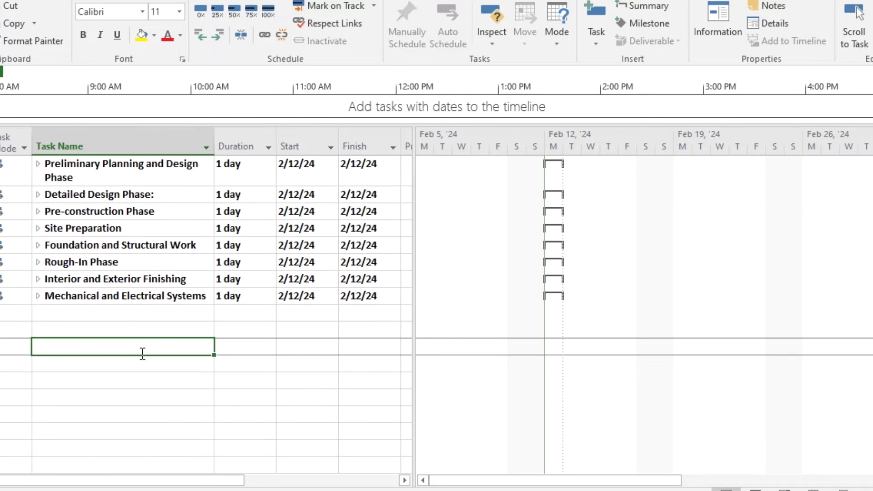
click(38, 164)
- Enter the Preliminary Planning subtask durations: 20, 10, 46, 34 and 6 days
click(246, 194)
text(20)
click(248, 223)
text(10)
click(237, 242)
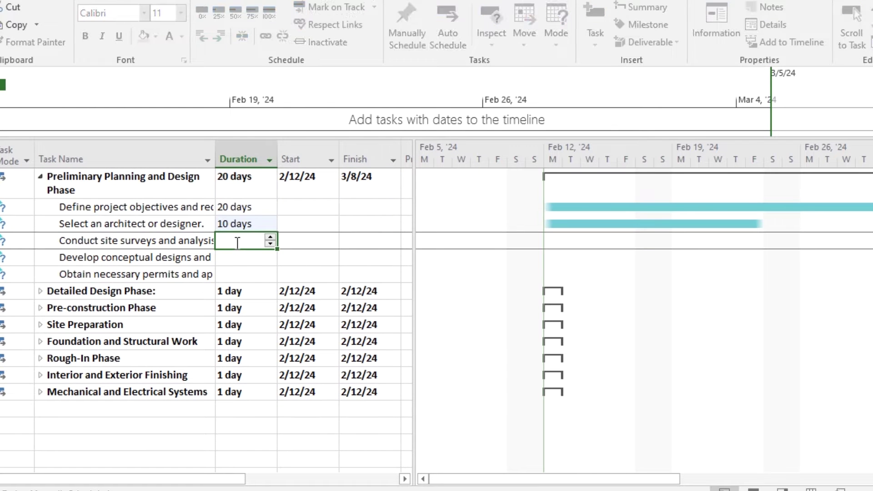
text(46)
click(234, 257)
text(34)
click(233, 274)
text(6)
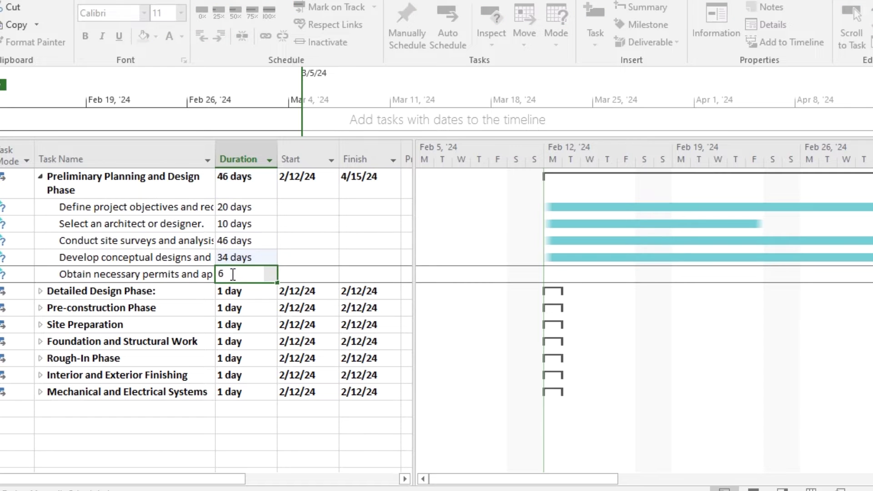
- Expand the Detailed Design Phase, give the drawings step 14 days and correct its name
click(40, 291)
click(235, 308)
text(14)
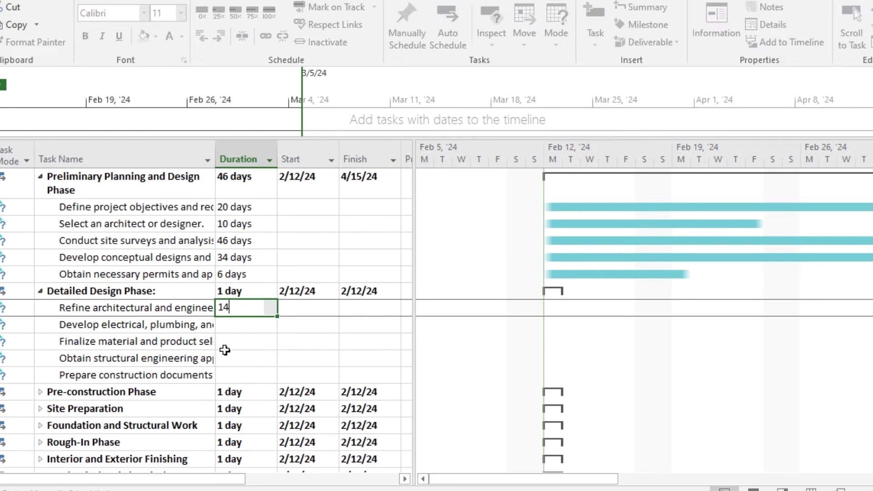
click(69, 309)
double_click(69, 309)
click(245, 134)
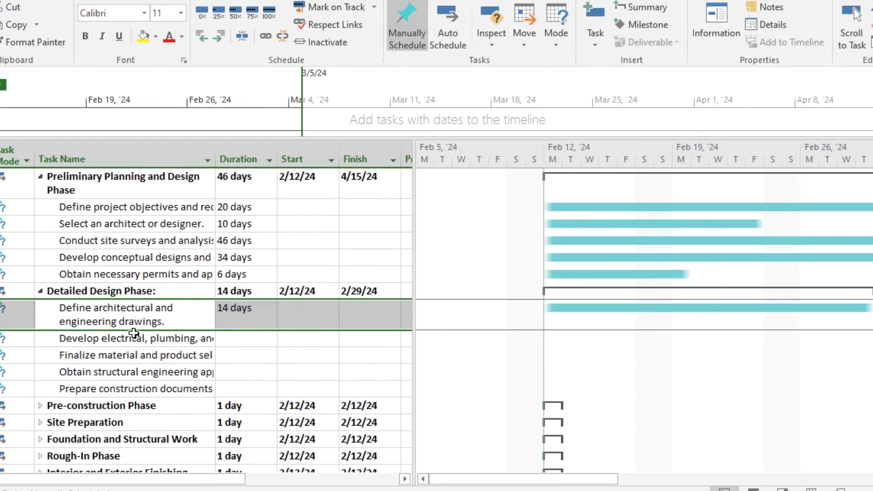
click(238, 339)
- Enter the remaining Detailed Design durations: 12, 15, 43 and 23 days
text(12)
click(233, 356)
text(15)
key(Return)
text(4)
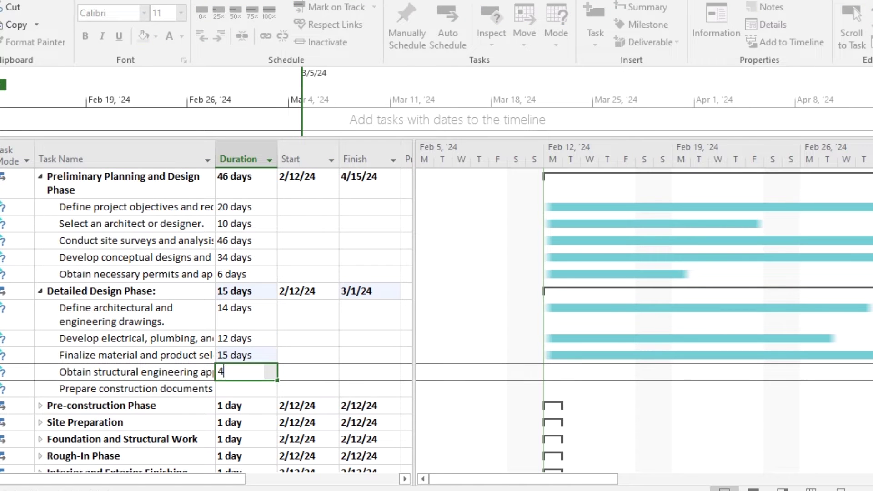
text(3)
key(Return)
text(23)
key(Return)
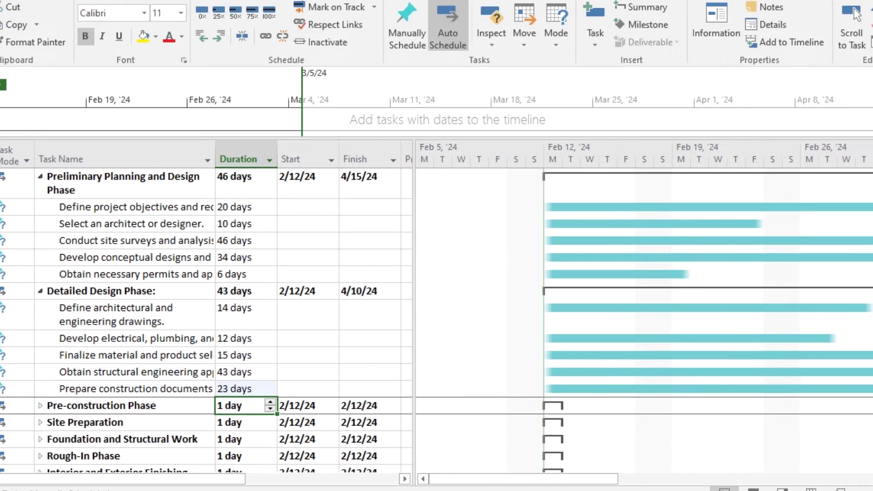
- Expand the Pre-construction Phase and enter durations of 23, 56, 23 and 45 days
scroll(40, 341, down, 1)
click(40, 341)
click(234, 358)
text(23)
key(Return)
text(56)
key(Return)
text(2)
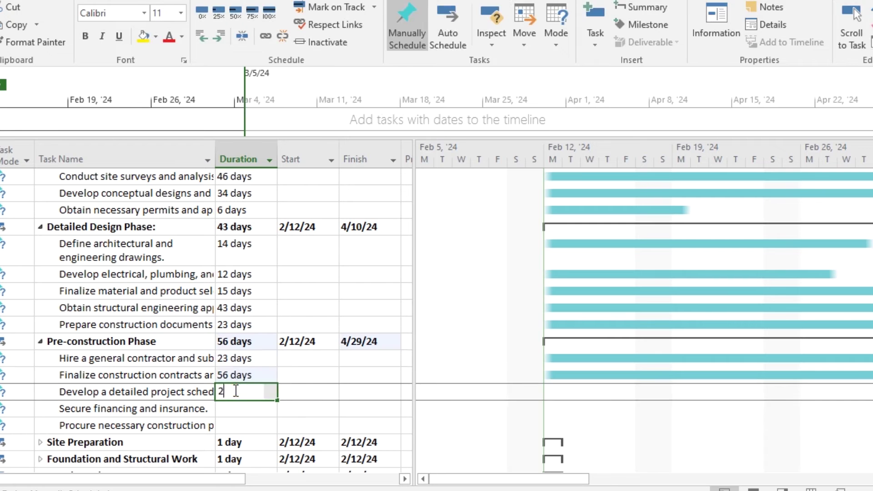
text(3)
key(Return)
text(45)
- Expand Site Preparation and enter durations of 24, 38, 23 and 10 days
key(Return)
scroll(231, 417, down, 1)
click(40, 391)
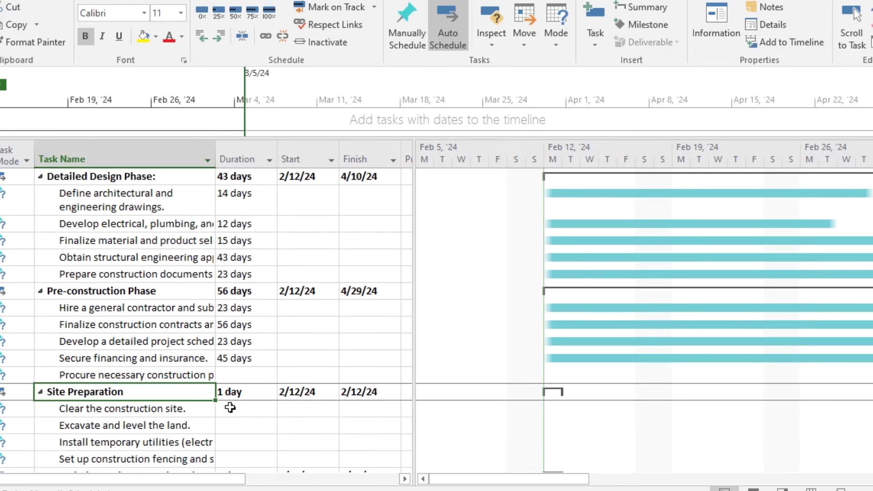
click(230, 407)
text(24)
key(Return)
text(3)
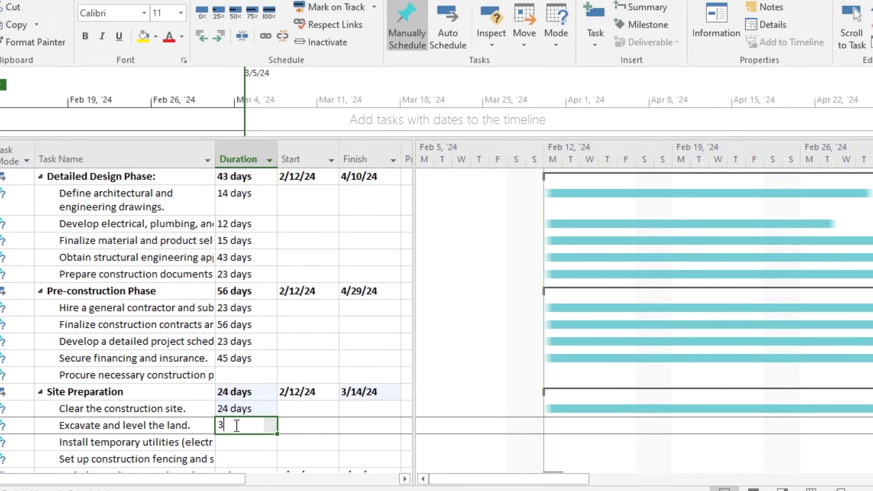
text(8)
click(233, 441)
text(23)
scroll(234, 410, down, 1)
click(230, 392)
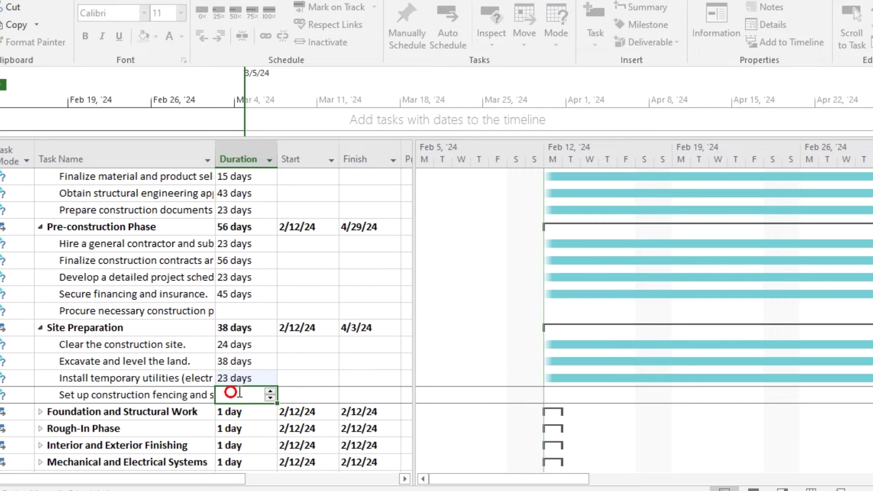
text(10)
key(Return)
- Fill 10 days down the foundation steps, then set trench excavation to 9 and structural framing to 6 days
click(240, 344)
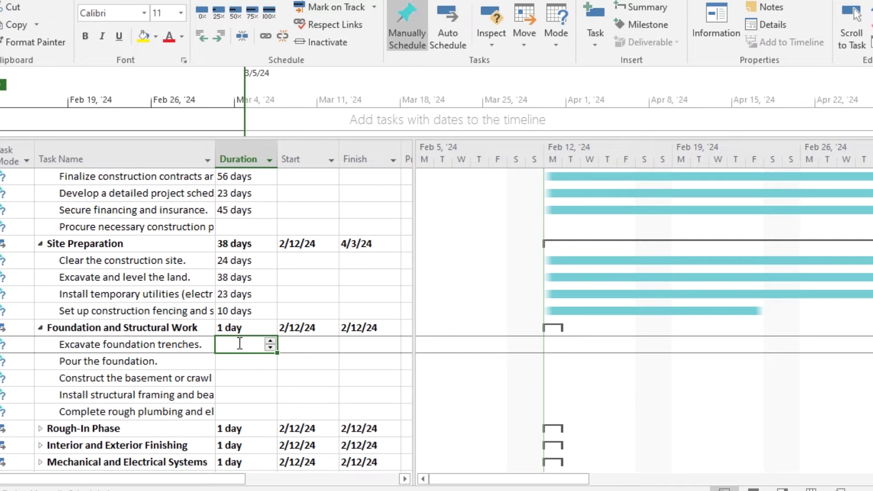
text(10)
drag(277, 353, 277, 419)
click(270, 341)
click(246, 360)
text(9)
key(Return)
click(233, 402)
text(6)
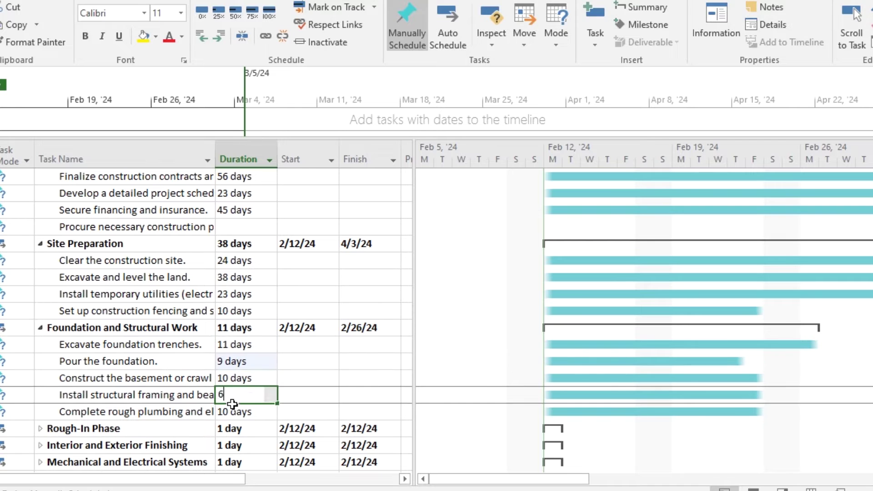
key(Return)
- Expand the Rough-In Phase and fill 20 days down all its steps
click(40, 428)
scroll(233, 367, down, 1)
click(233, 344)
text(20)
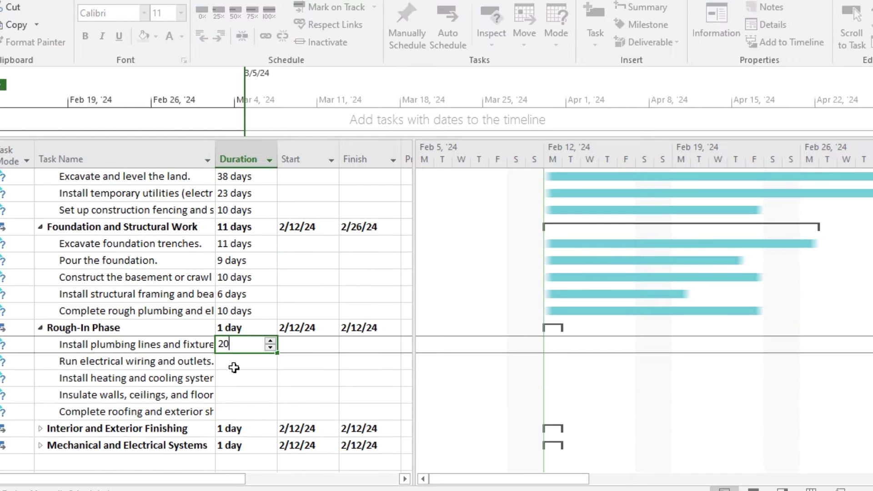
drag(276, 353, 271, 200)
- Expand Interior and Exterior Finishing and fill 15 days from drywall down to Install doors
click(40, 428)
scroll(236, 398, down, 1)
click(236, 395)
text(15)
key(Return)
scroll(255, 318, down, 3)
drag(276, 386, 277, 453)
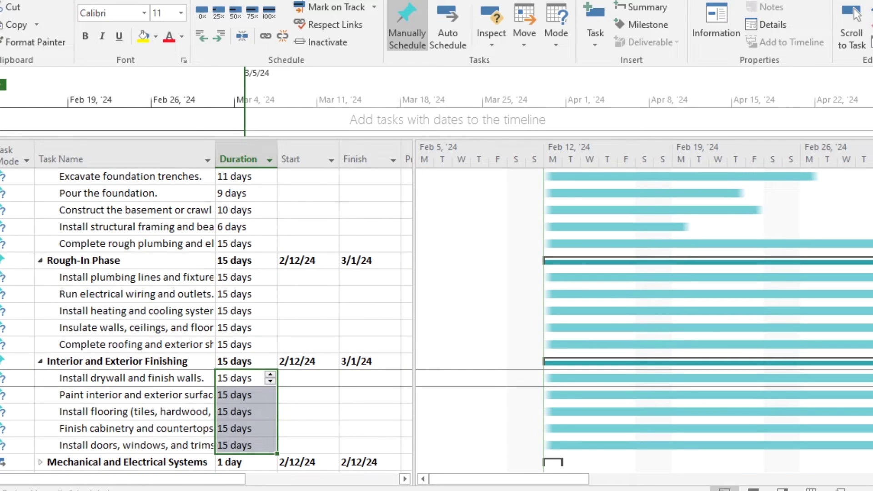
- Expand Mechanical and Electrical Systems and fill 29 days from HVAC through Connect utilities
click(40, 462)
scroll(160, 382, down, 3)
click(236, 327)
text(29)
key(Return)
drag(276, 336, 277, 386)
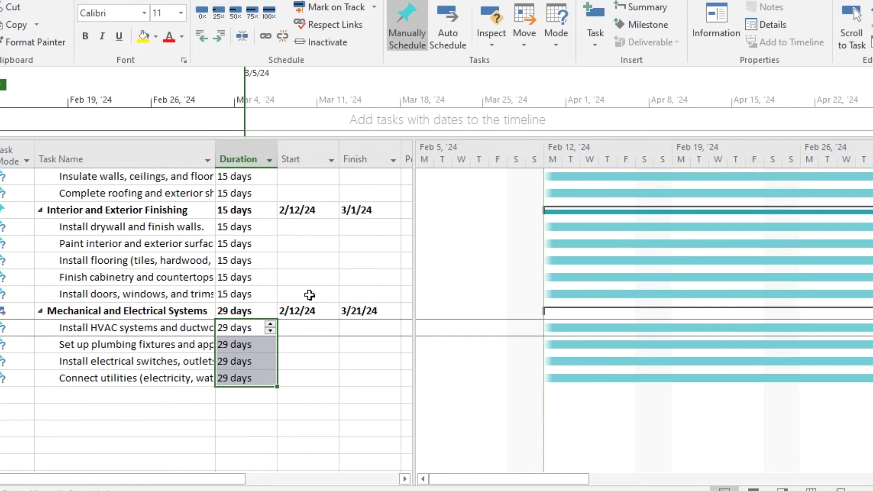
scroll(310, 295, up, 15)
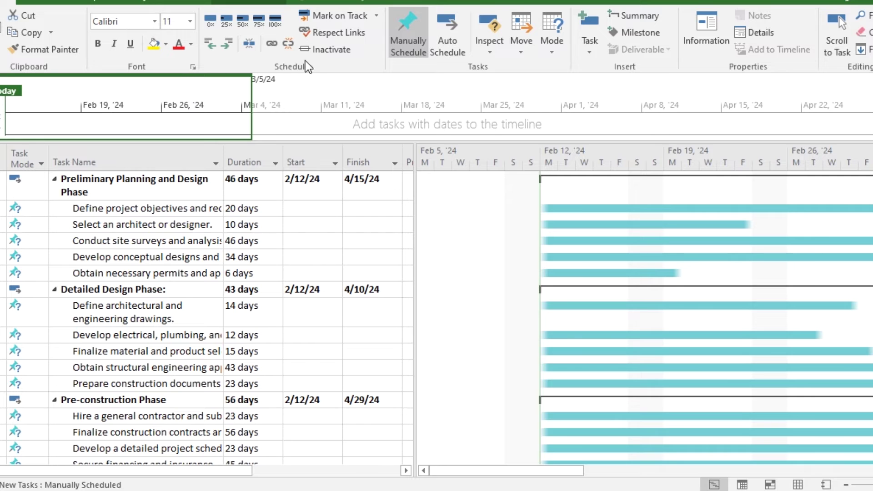
- In Change Working Time, create a base calendar 'Copy of Standard' copied from Standard
click(152, 2)
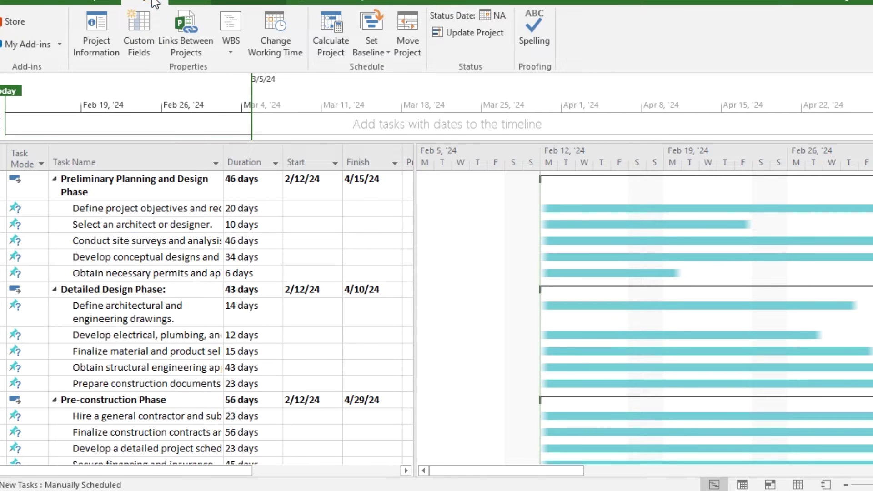
click(277, 25)
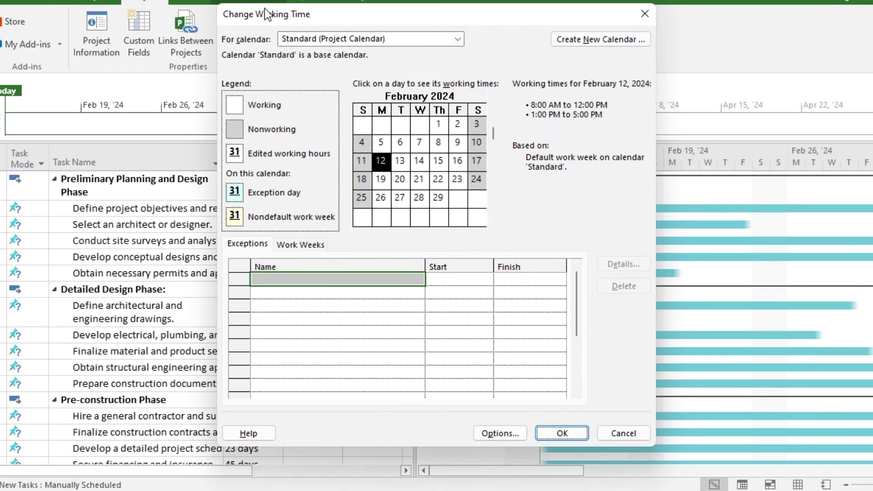
click(572, 38)
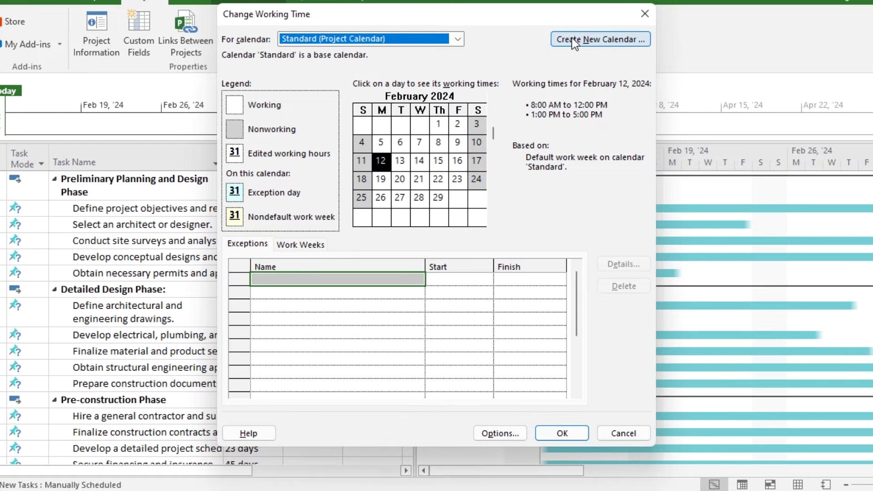
click(572, 38)
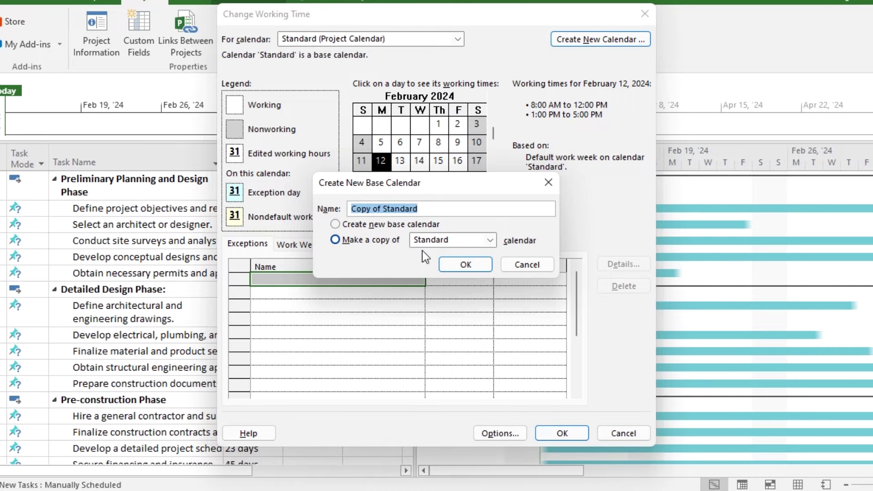
click(461, 265)
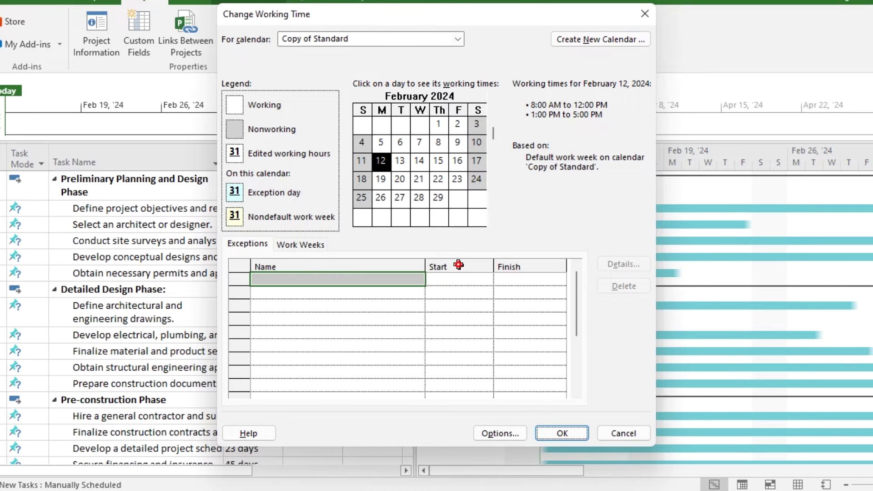
- Set Monday–Saturday to 8:00 AM–12:00 PM and 1:00–5:00 PM working hours in Copy of Standard
click(294, 245)
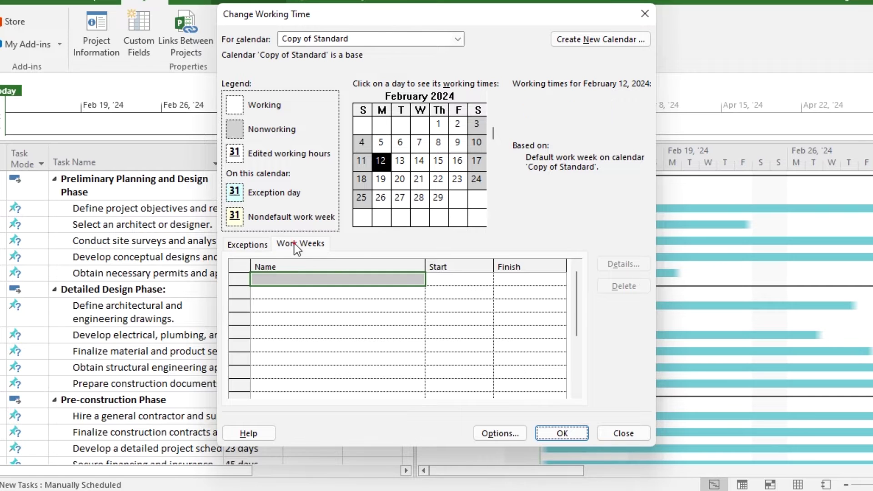
click(625, 264)
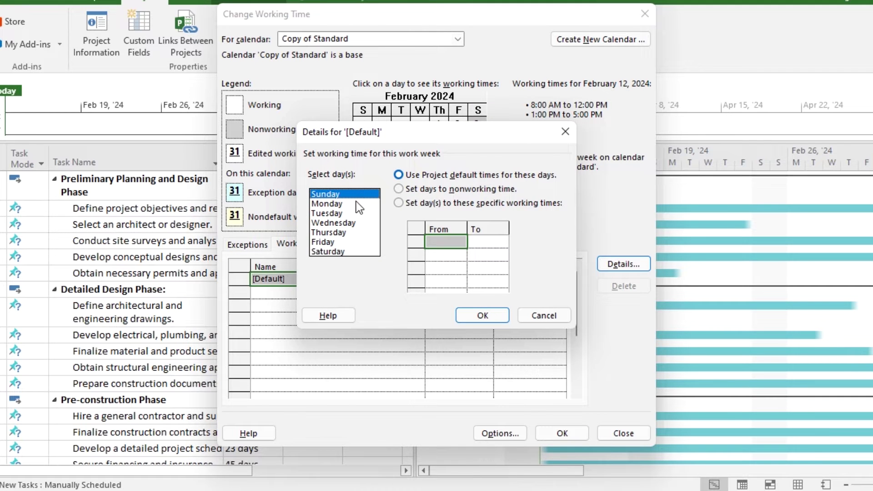
drag(356, 202, 347, 250)
click(415, 203)
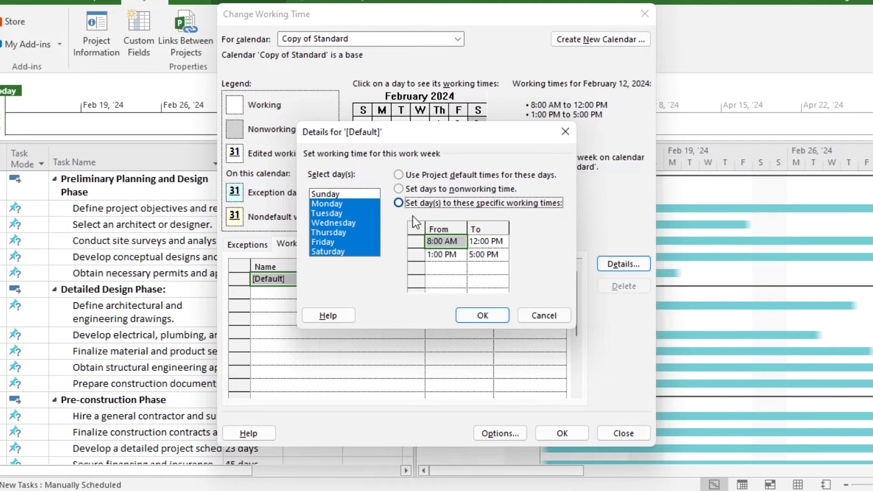
click(482, 315)
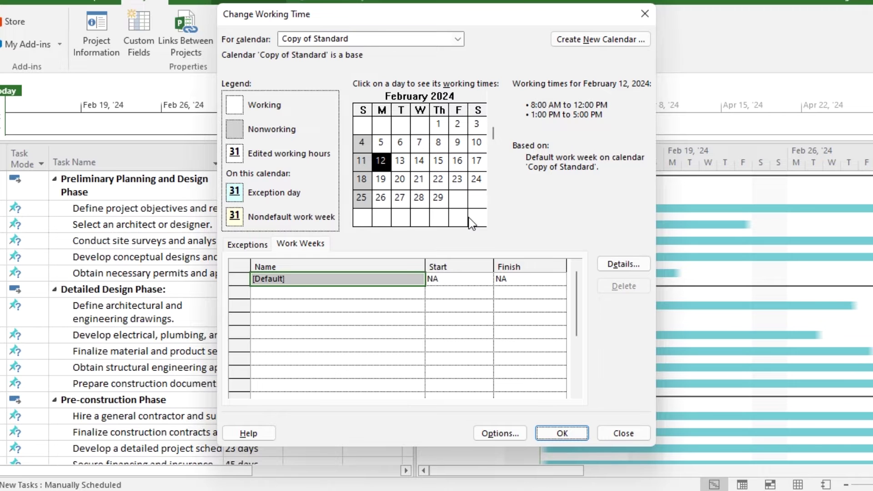
click(248, 244)
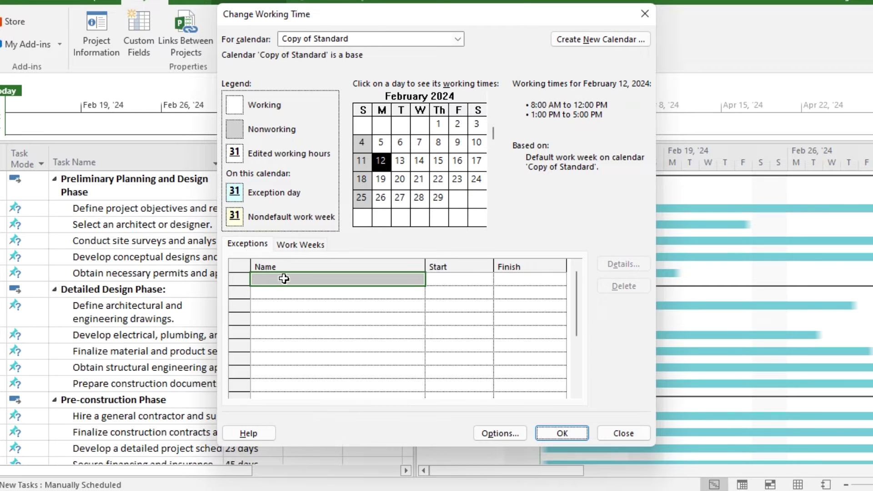
- Add a 'Labour day' exception starting 5/1/2024
click(320, 279)
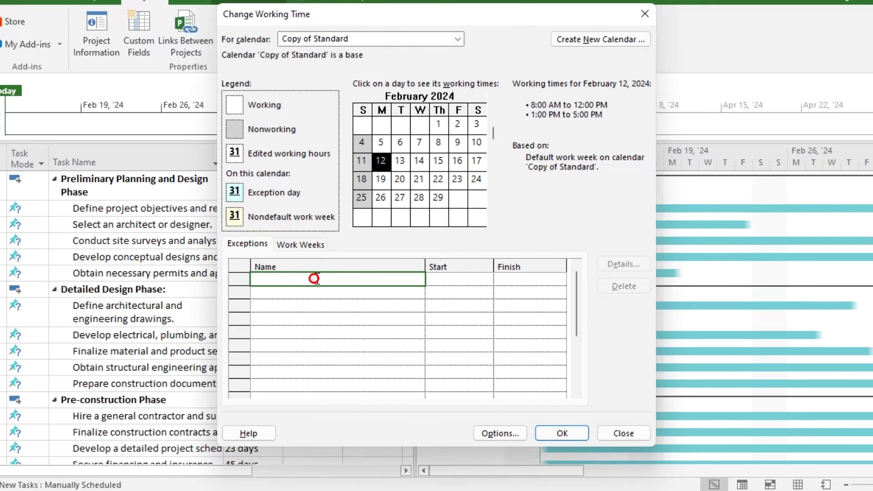
text(Labour day)
click(441, 278)
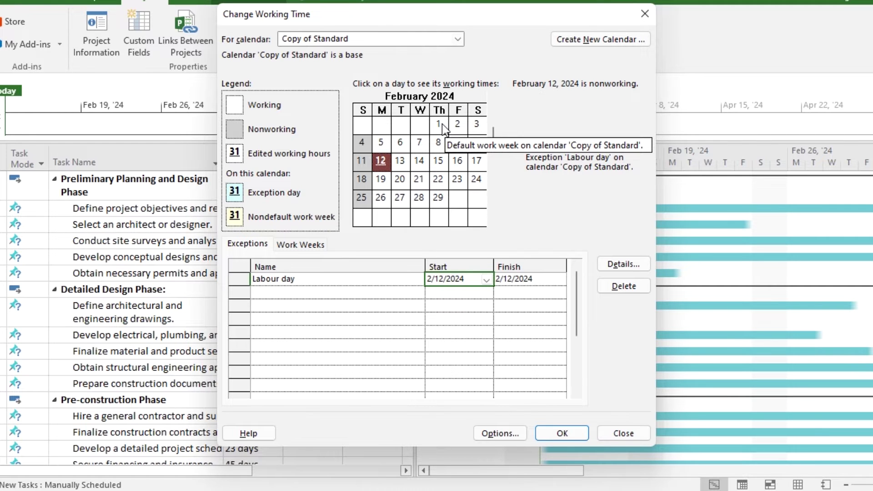
click(486, 279)
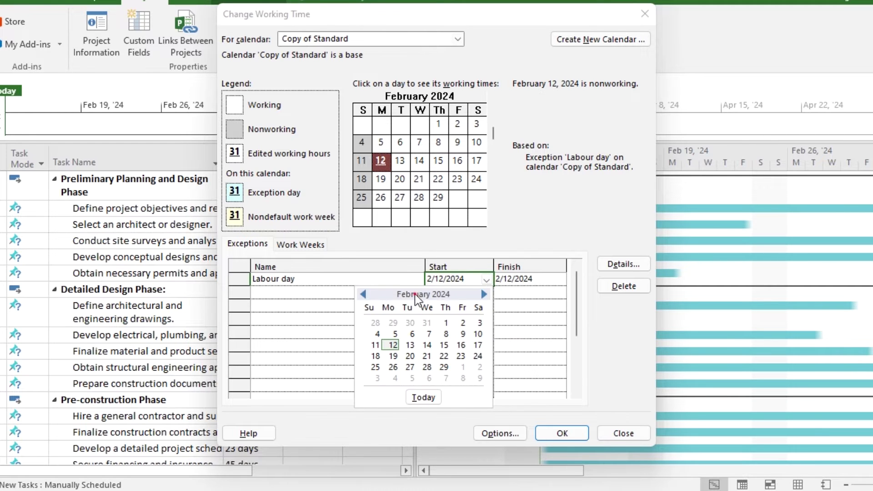
click(484, 294)
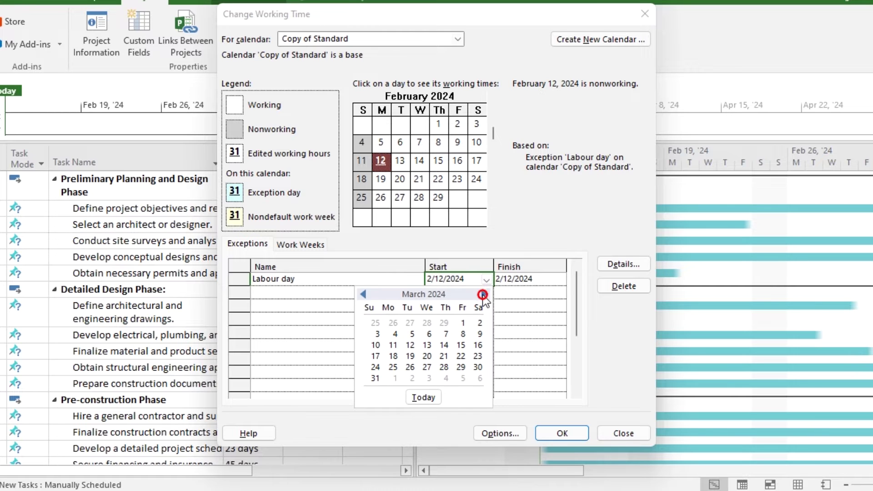
click(484, 294)
click(483, 295)
click(429, 323)
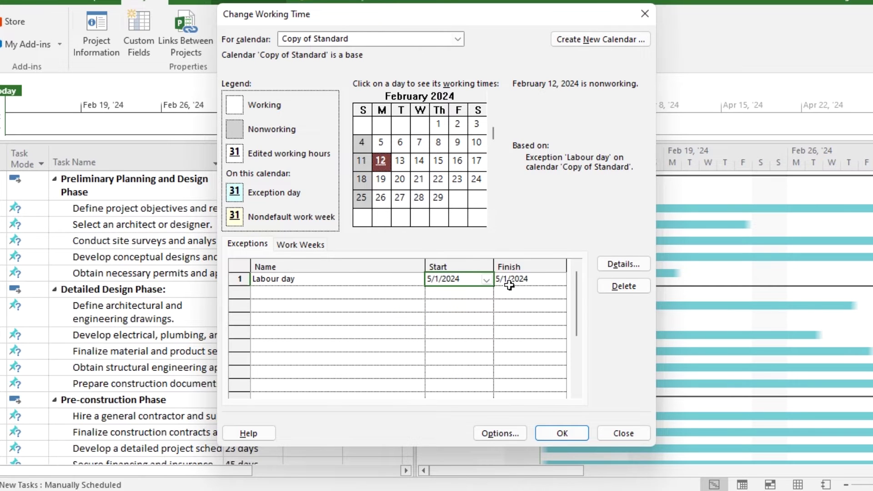
click(527, 283)
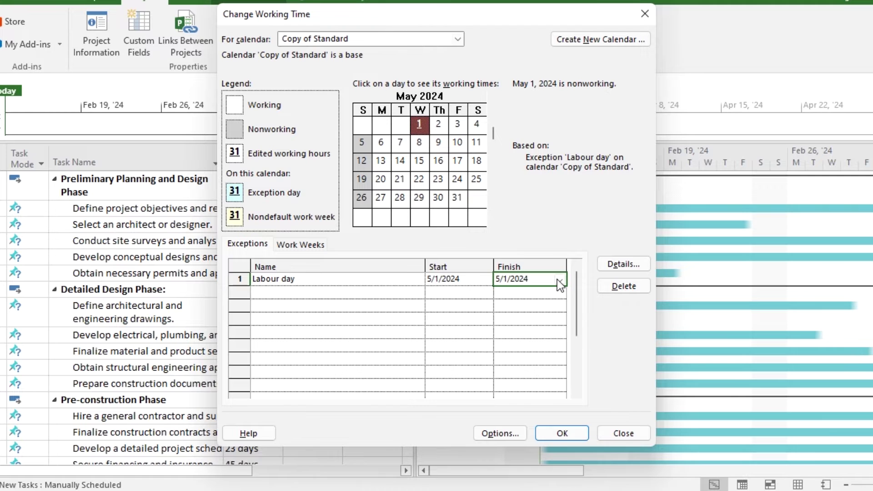
- Add a second exception 'Other day (i.e form company) else..' from 7/10/2024 to 7/12/2024 and save
click(332, 295)
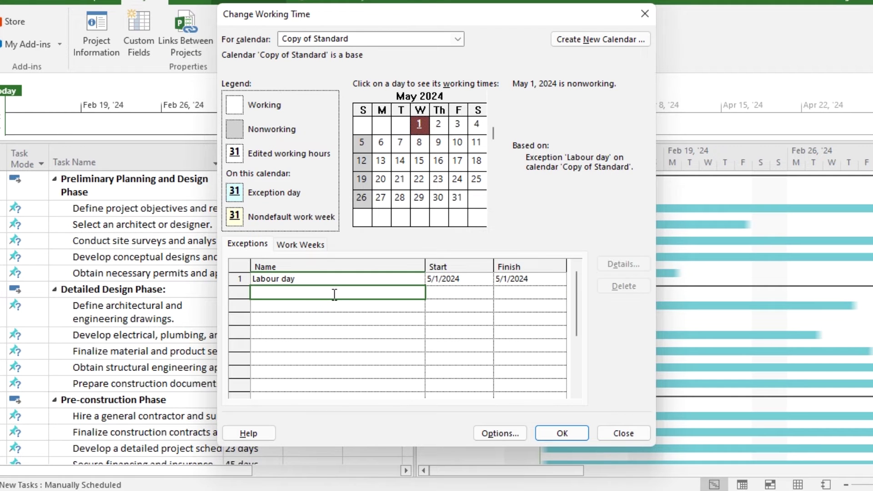
text(Other day (i.e form company)
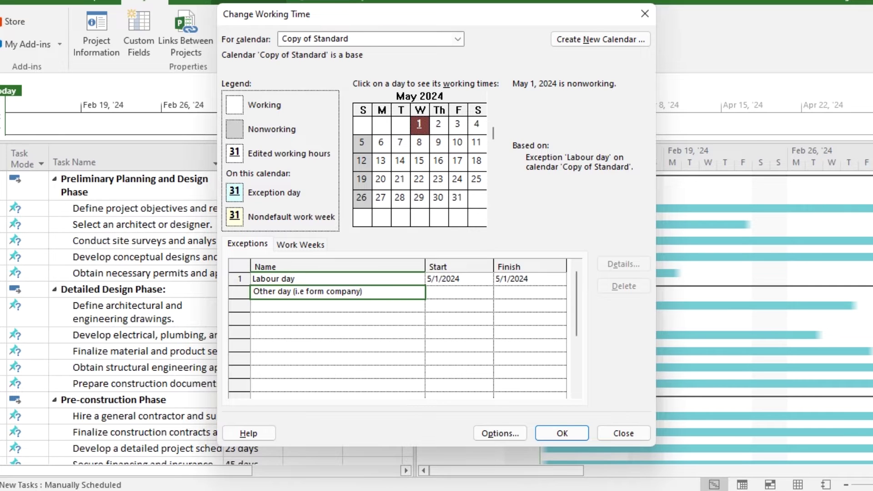
text() else..)
click(444, 292)
click(486, 293)
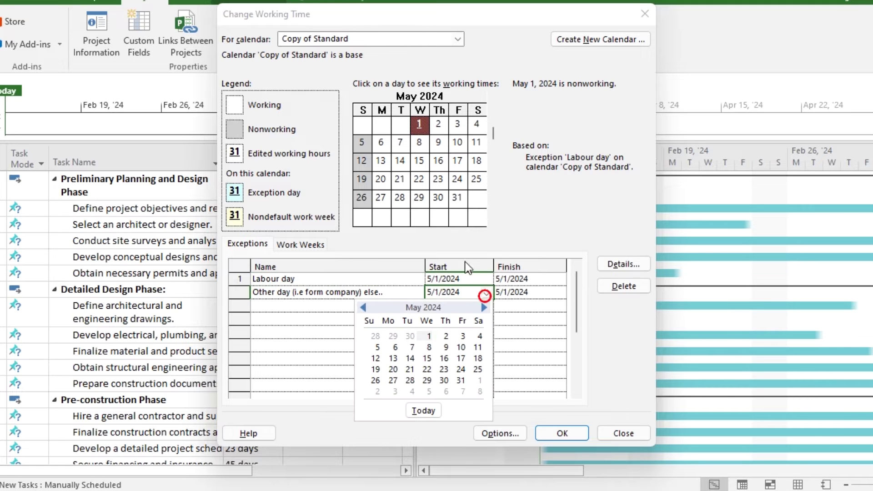
click(483, 307)
click(483, 308)
click(429, 346)
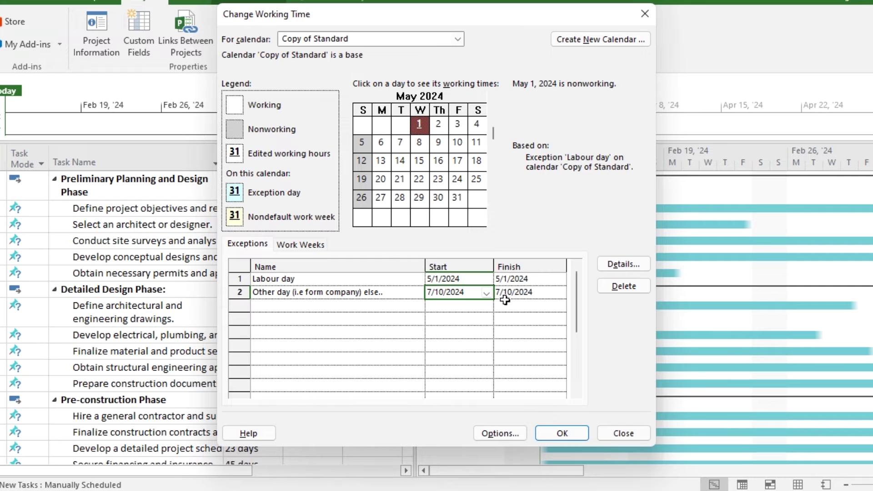
click(536, 296)
click(559, 293)
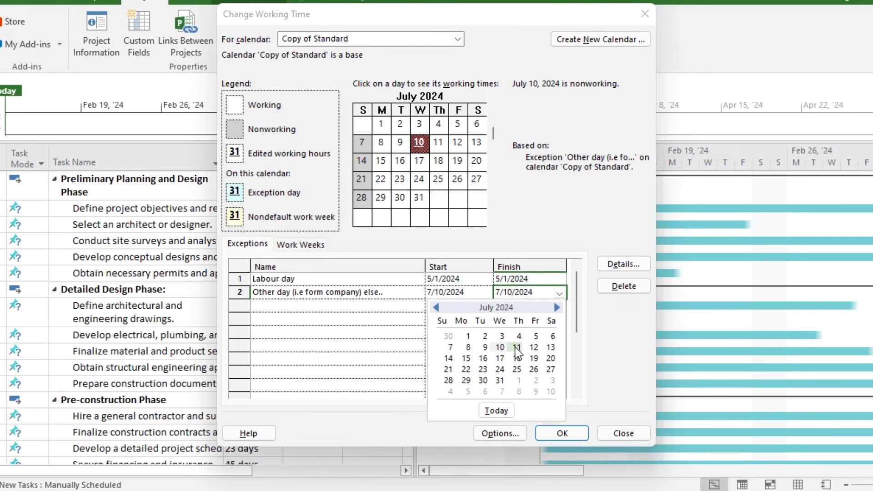
click(534, 347)
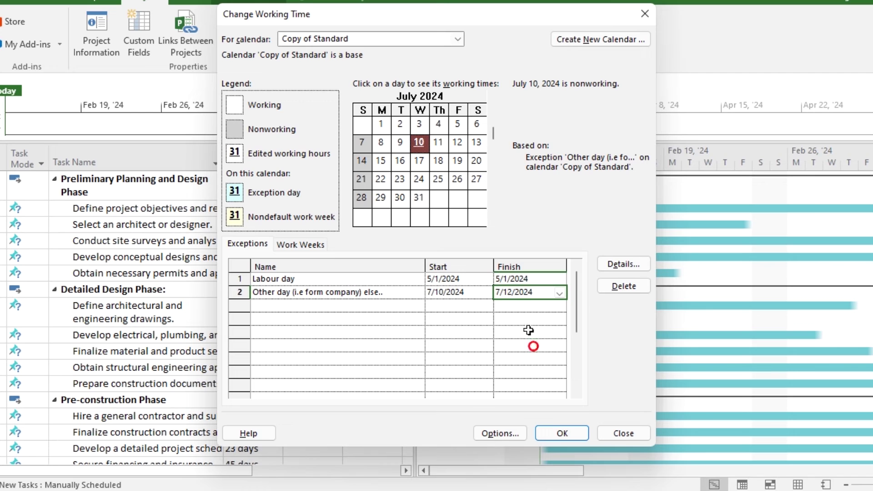
click(556, 430)
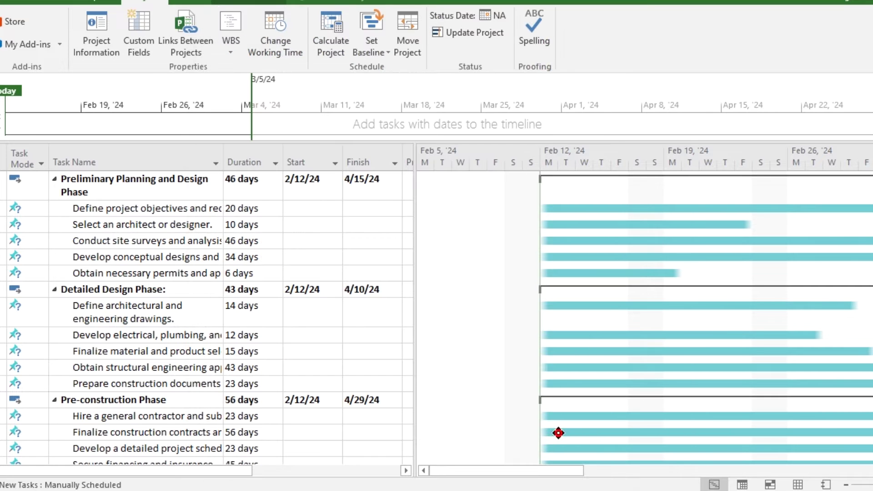
- Set the project calendar to Copy of Standard in Project Information
click(96, 25)
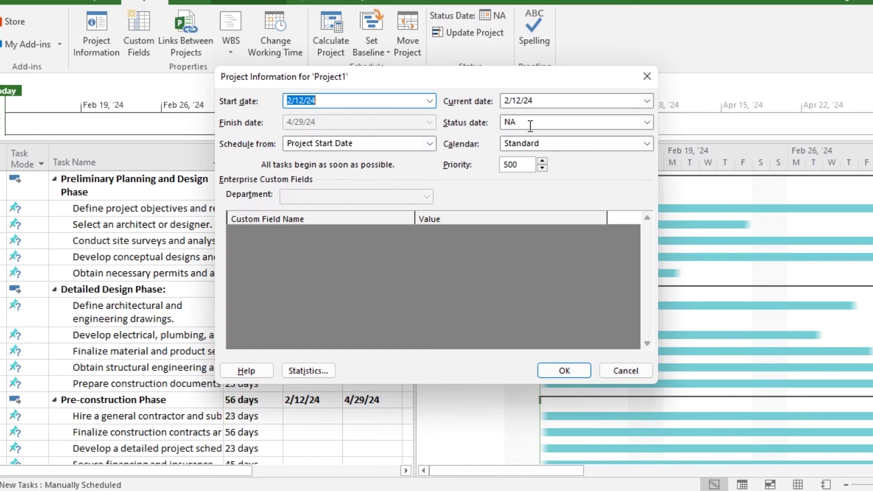
click(572, 144)
click(523, 168)
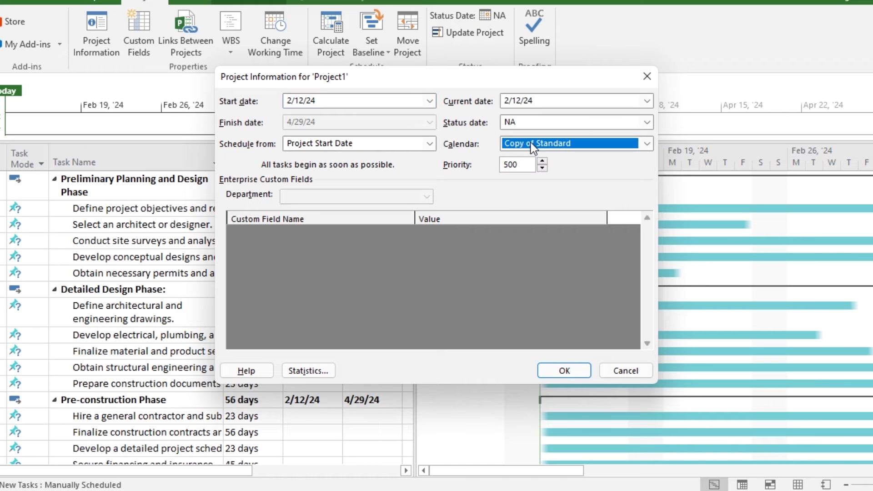
click(561, 368)
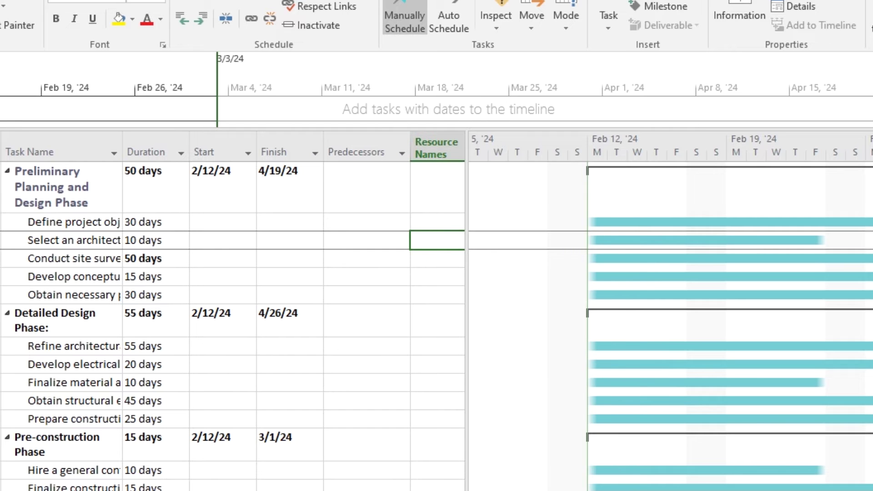
- Give 'Select an architect or designer.' predecessor 2, finish-to-start with -8 day lag
key(shift+space)
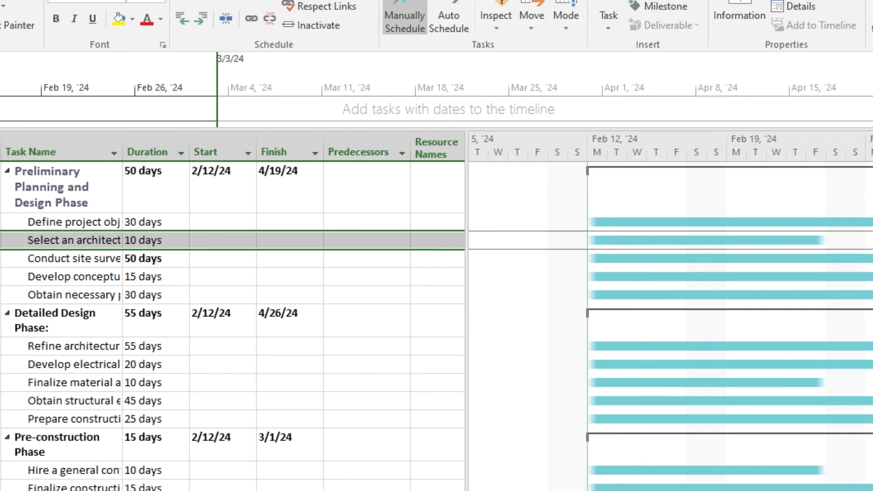
double_click(434, 244)
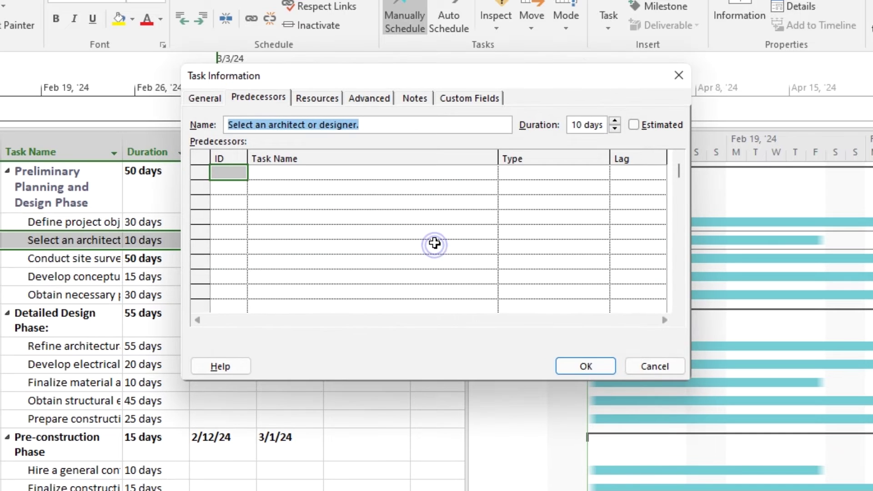
click(266, 101)
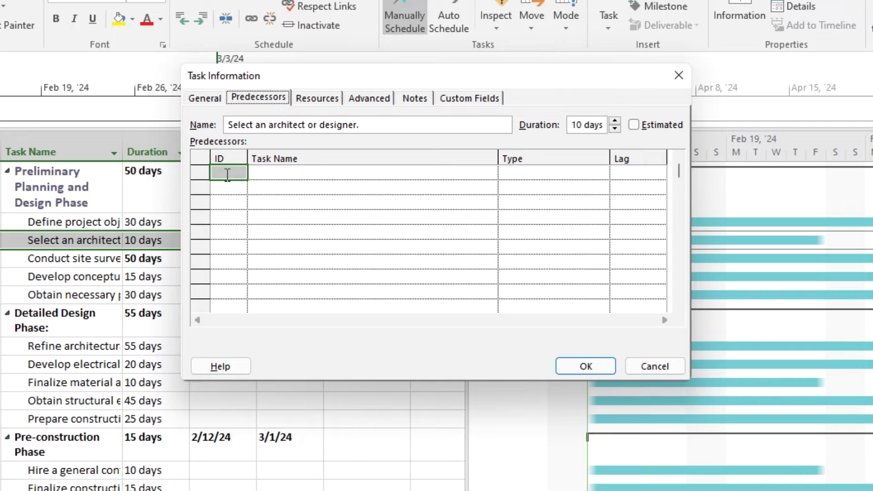
click(230, 174)
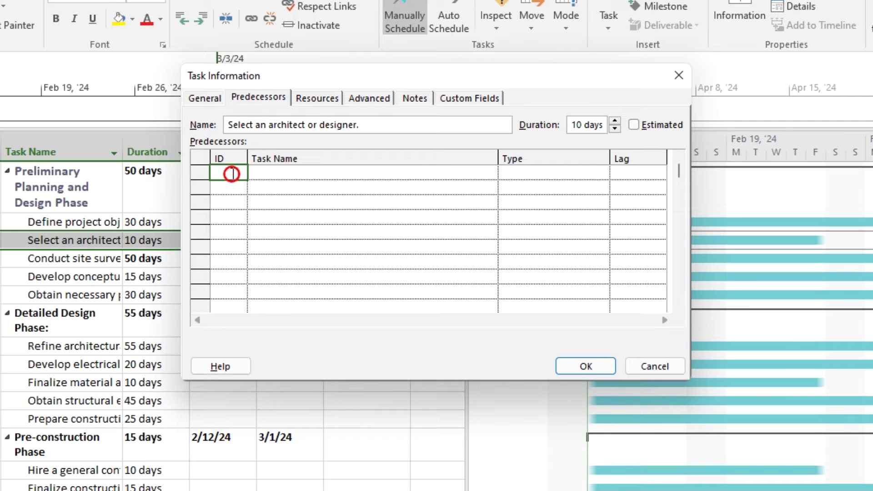
text(2)
click(543, 174)
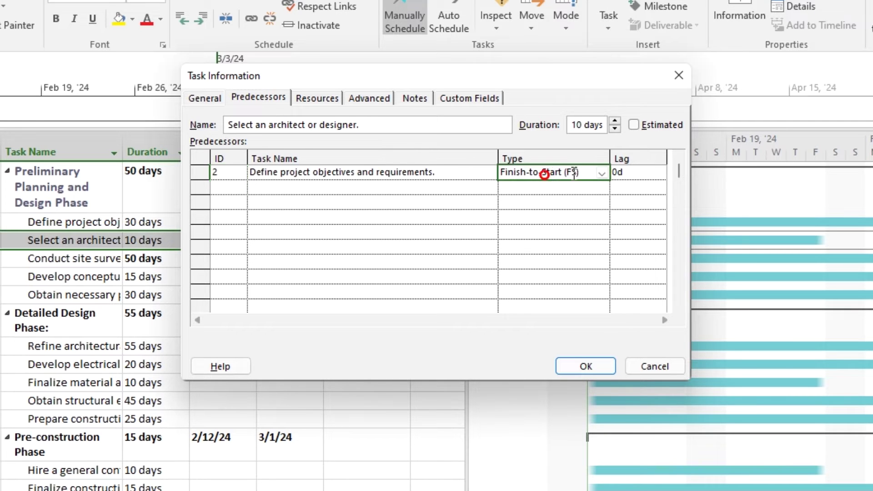
click(602, 174)
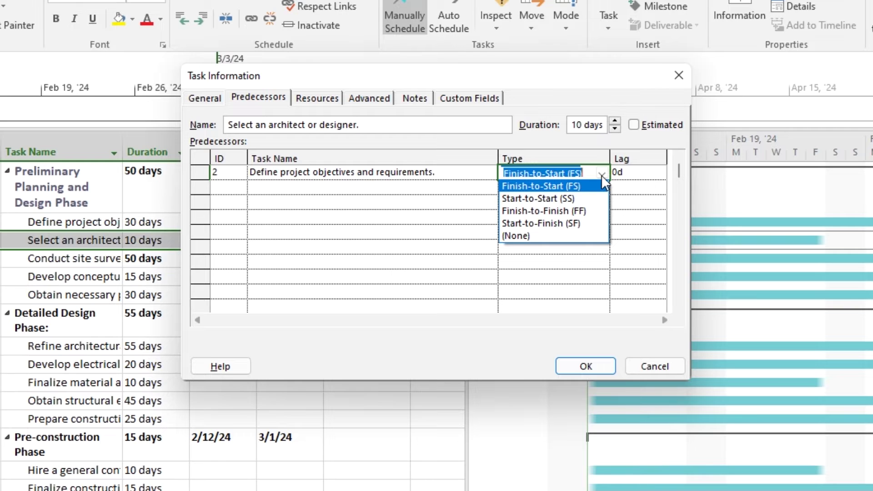
click(635, 174)
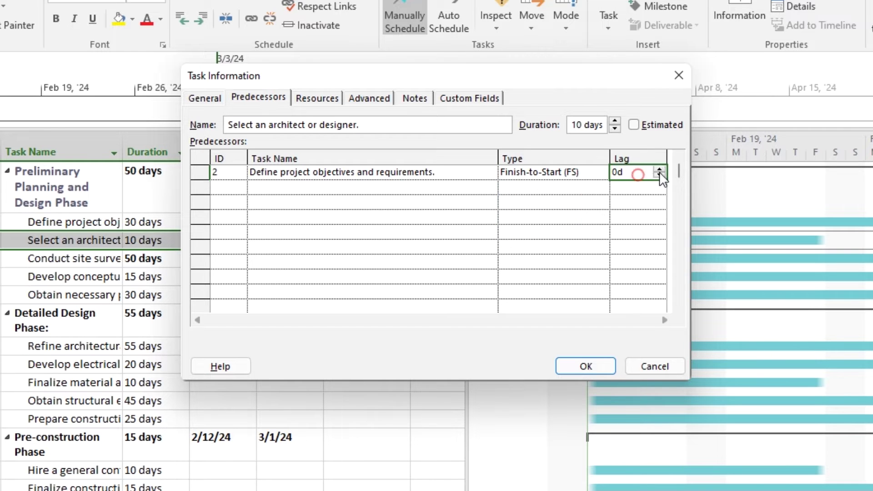
click(661, 177)
click(661, 177)
click(586, 365)
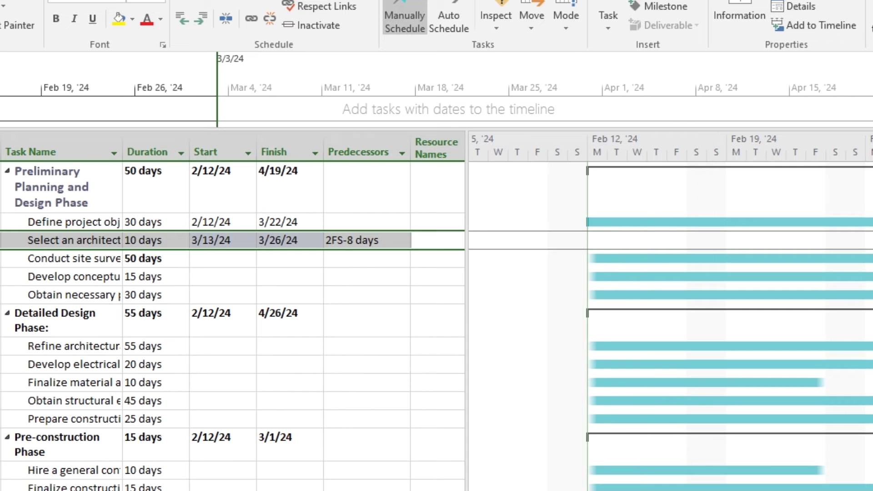
- Select all tasks and link them finish-to-start in sequence
key(ctrl+a)
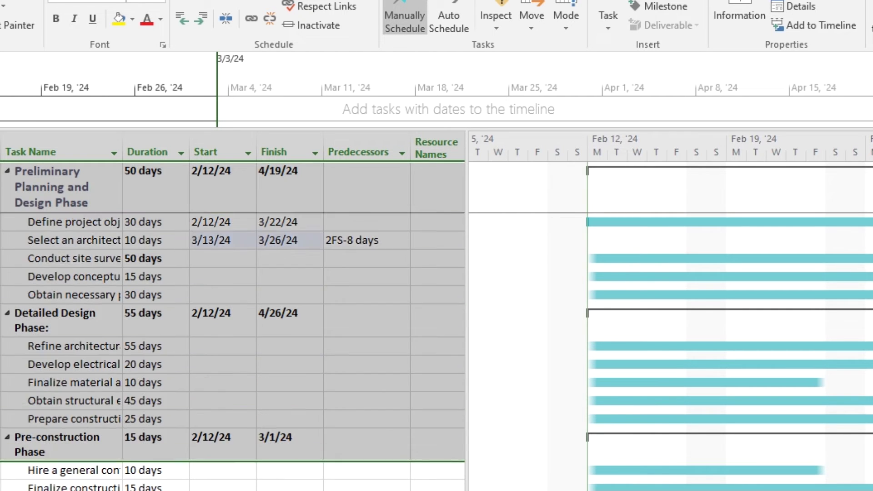
scroll(233, 318, down, 8)
scroll(233, 318, down, 5)
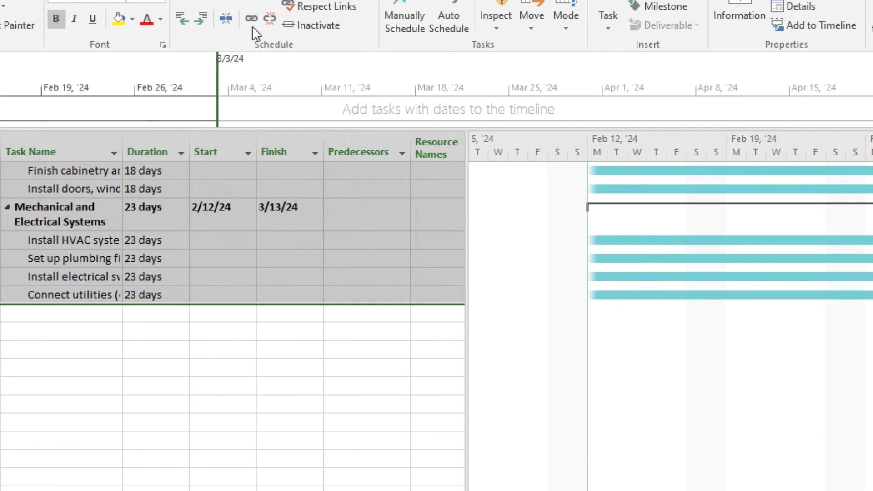
click(250, 18)
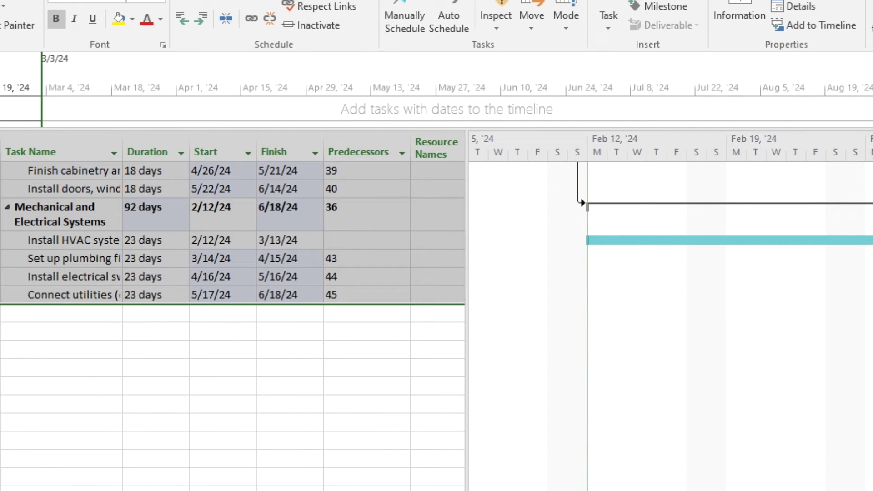
scroll(20, 262, up, 13)
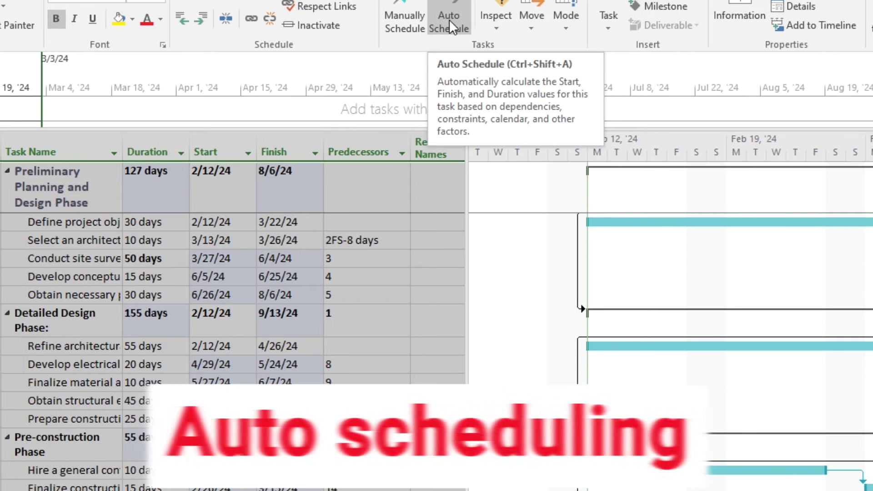
- Switch tasks to Auto Schedule and make Conduct site surveys' predecessor link Start-to-Start
click(449, 20)
click(389, 258)
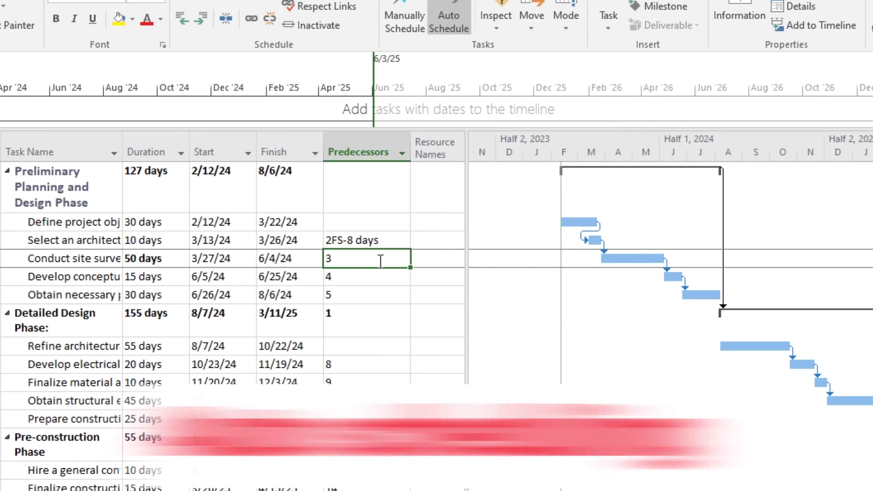
double_click(380, 261)
click(576, 177)
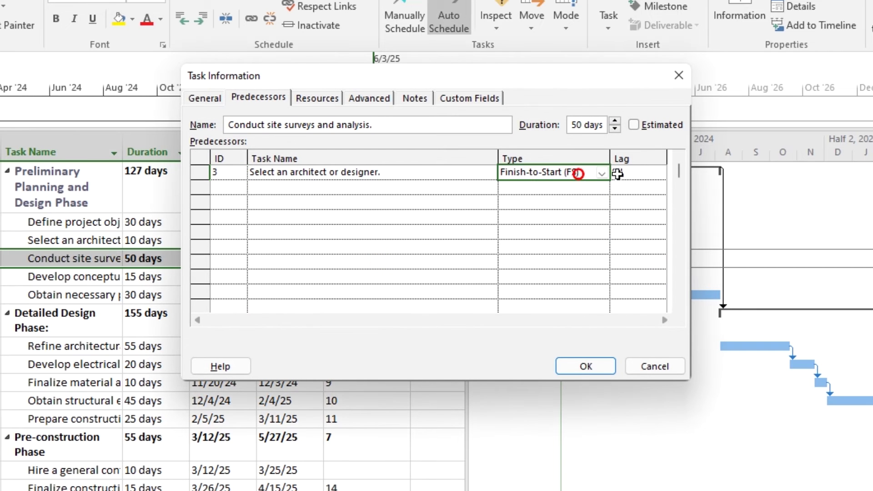
click(602, 173)
click(553, 198)
click(587, 366)
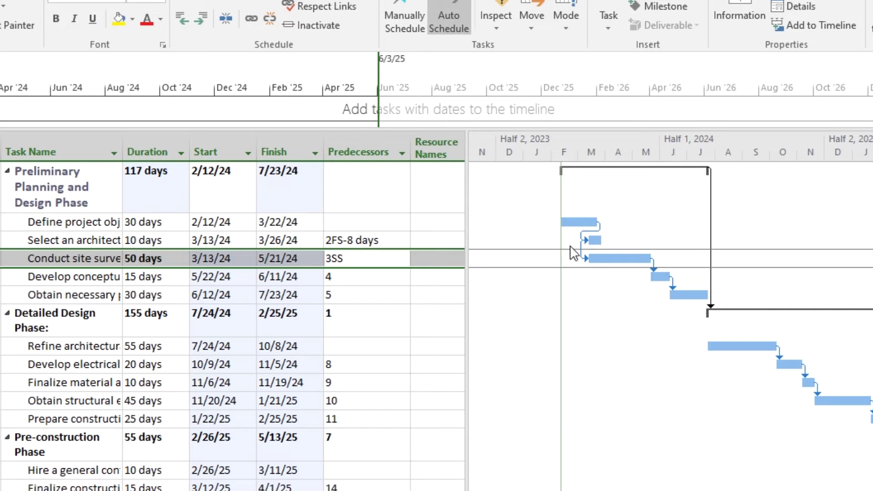
- Review the predecessor entries of Refine architecture and Develop electrical tasks
scroll(393, 290, down, 2)
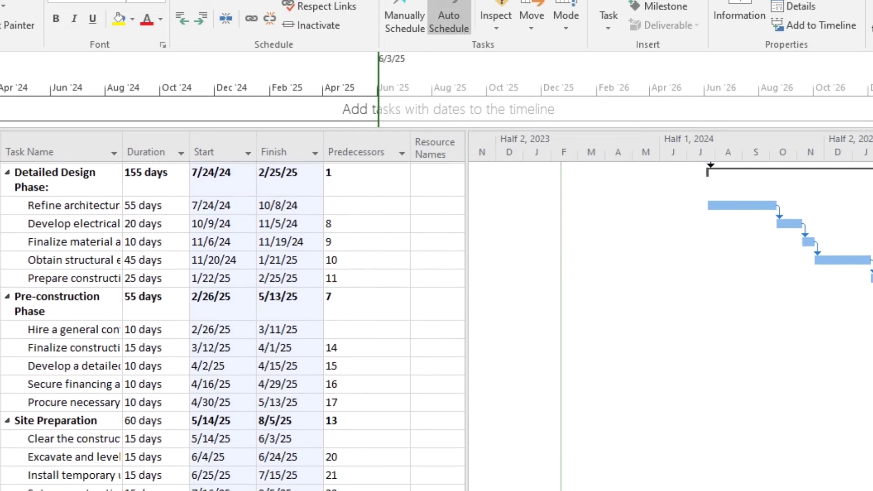
scroll(393, 289, up, 2)
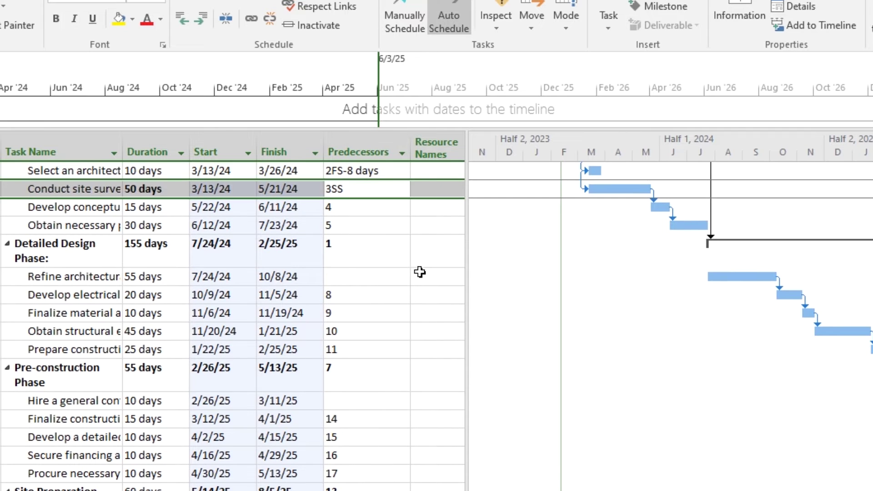
click(426, 276)
click(380, 277)
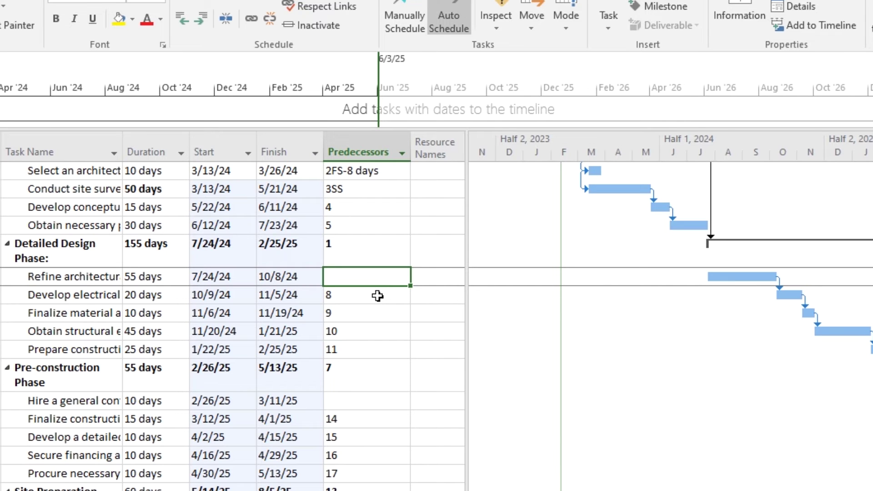
click(378, 296)
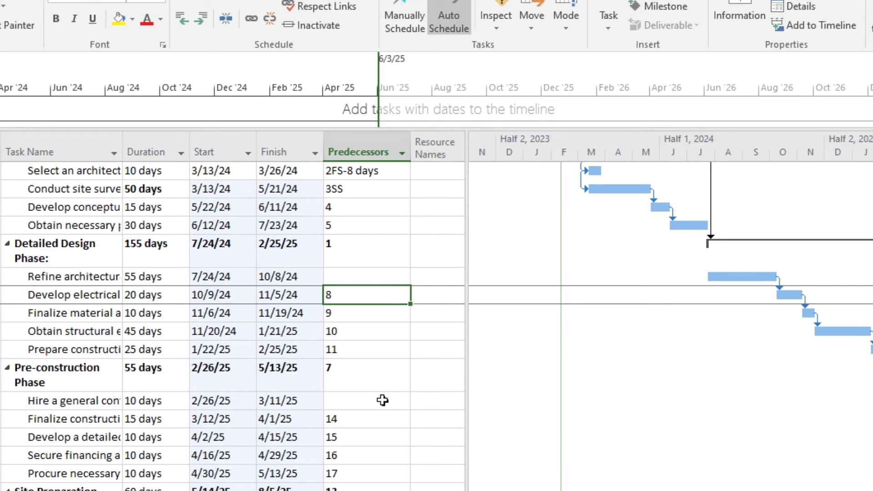
scroll(383, 400, down, 2)
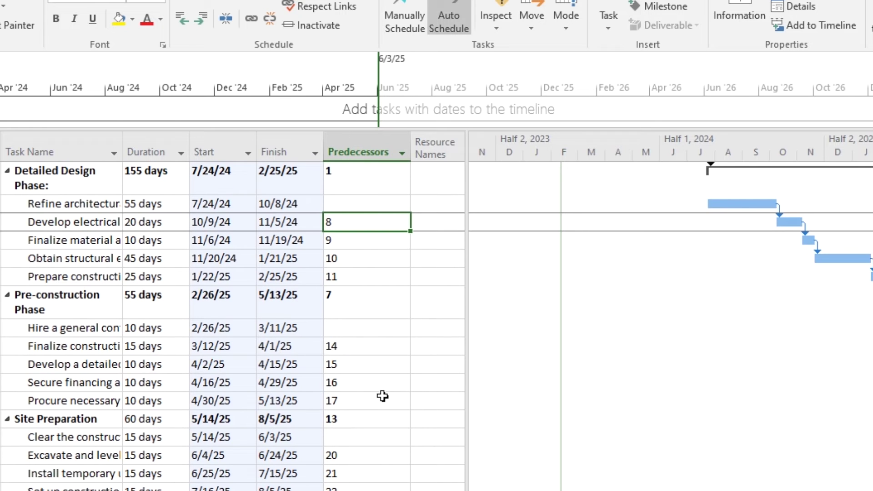
scroll(383, 396, up, 4)
scroll(382, 396, down, 4)
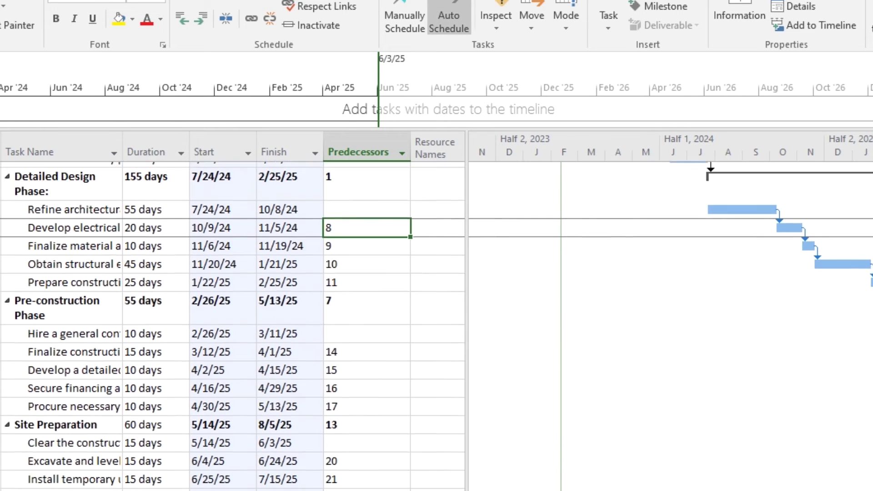
scroll(382, 396, down, 1)
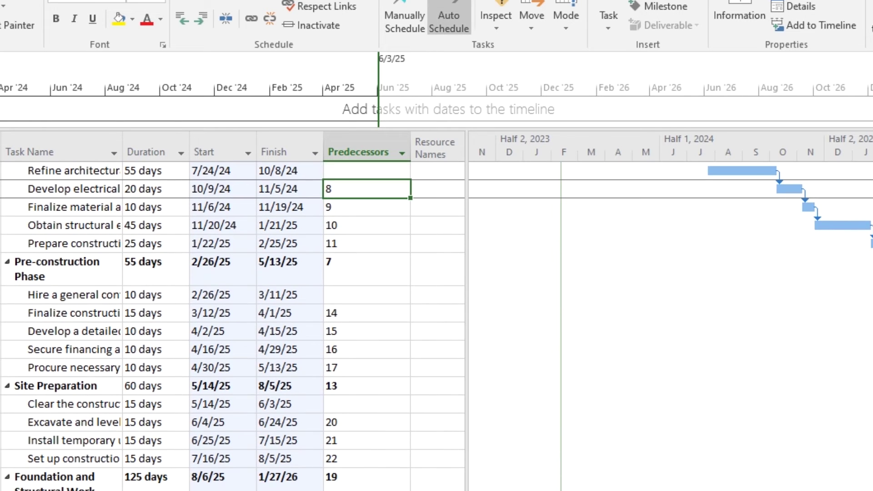
- Change Obtain structural engineering approvals' predecessor link to Start-to-Start (SS)
double_click(342, 228)
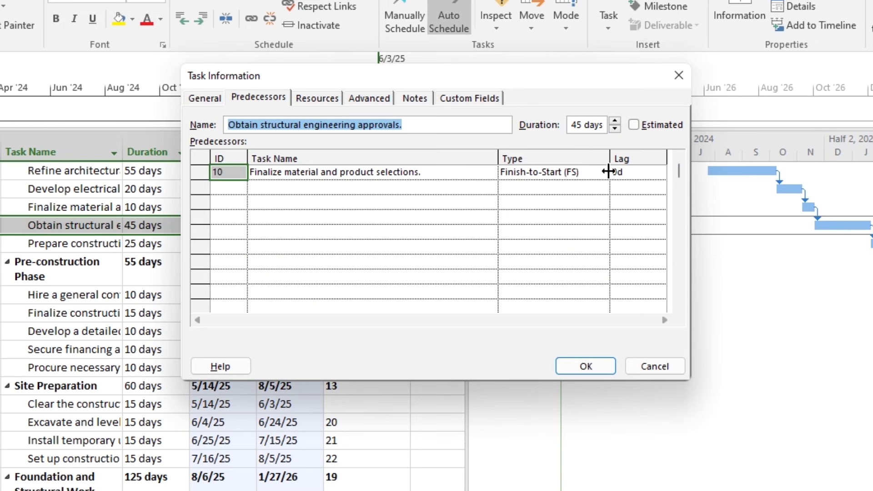
click(594, 173)
click(594, 172)
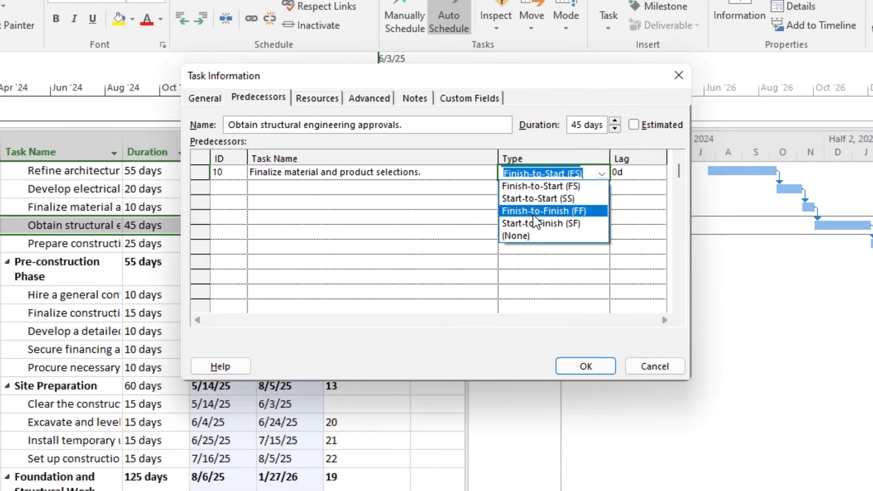
click(532, 202)
click(584, 366)
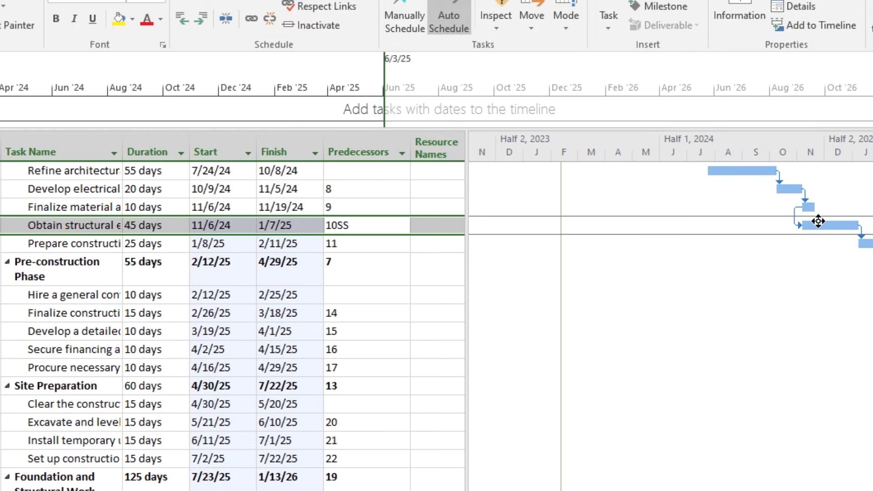
- Try a Start-to-Finish link on Prepare construction documents, then undo it to keep finish-to-start
click(350, 244)
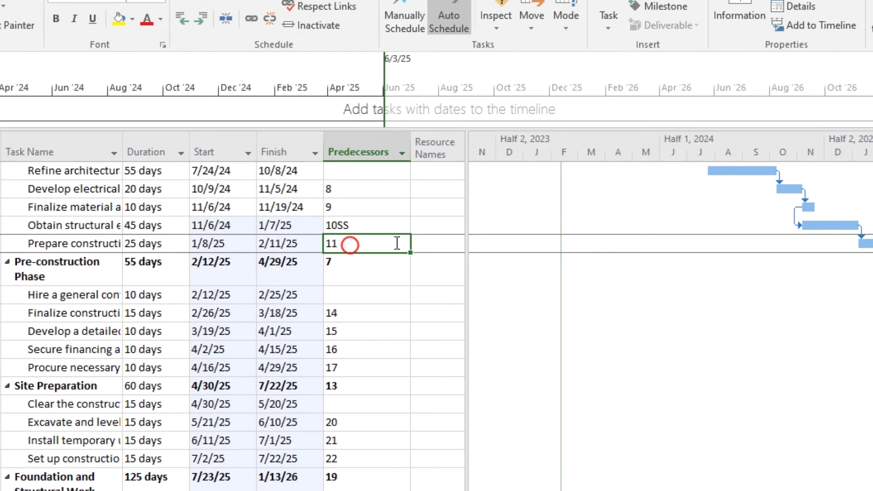
double_click(397, 243)
click(591, 172)
click(601, 173)
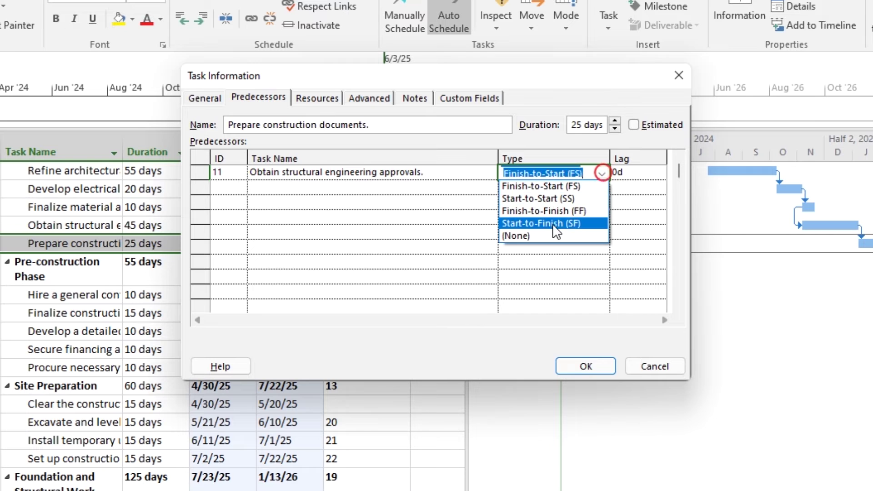
click(555, 223)
click(585, 367)
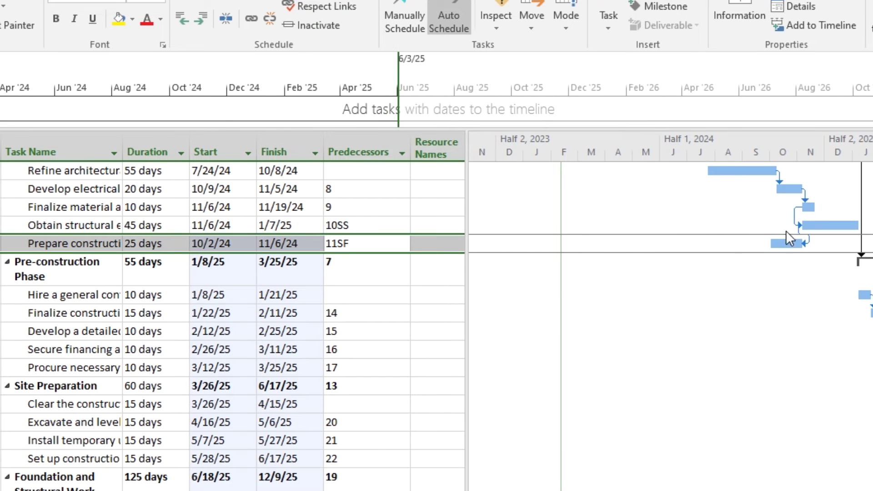
key(ctrl+z)
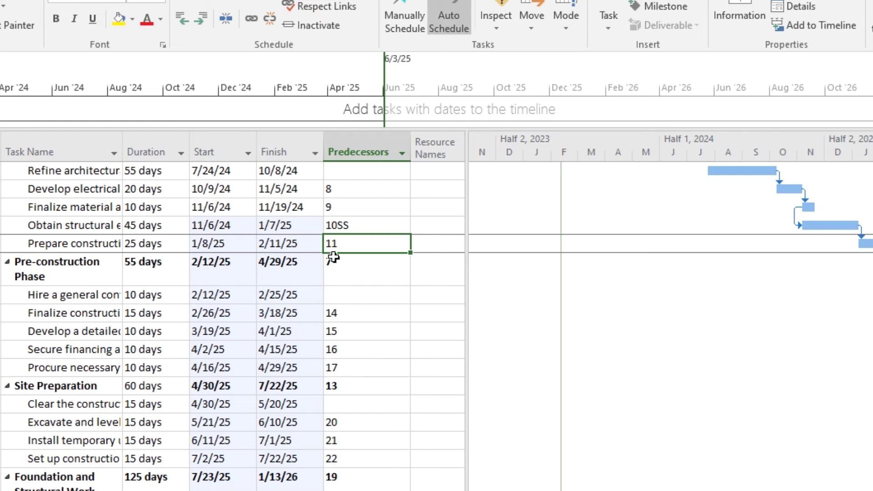
drag(91, 172, 360, 249)
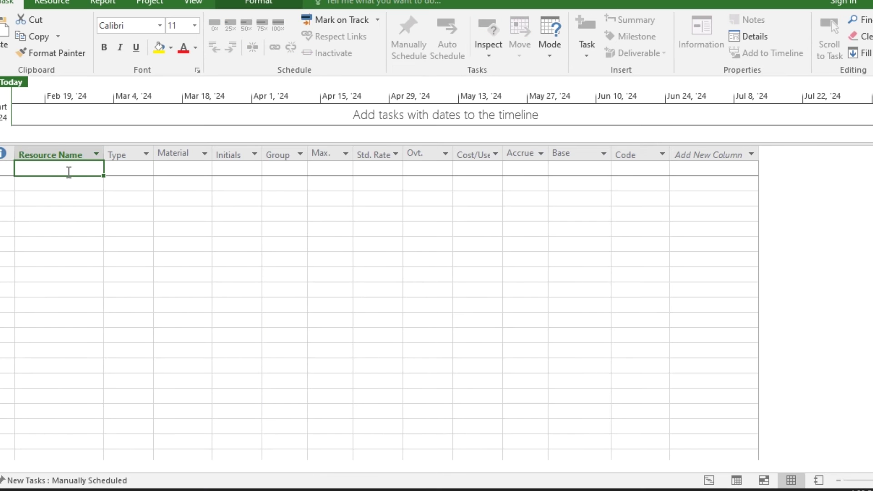
- Enter the resources Engineer, Labour, Site engineer and Resource 3 in the Resource Sheet
text(Engineer)
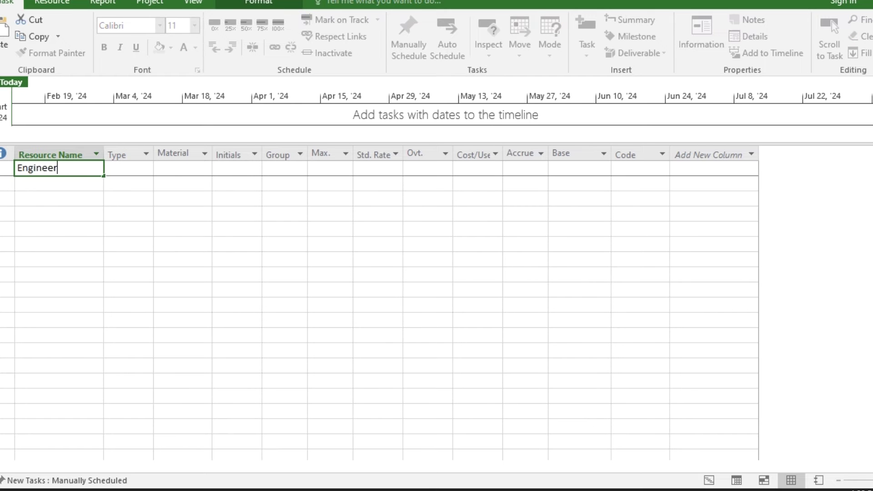
key(Return)
text(Labour)
key(Return)
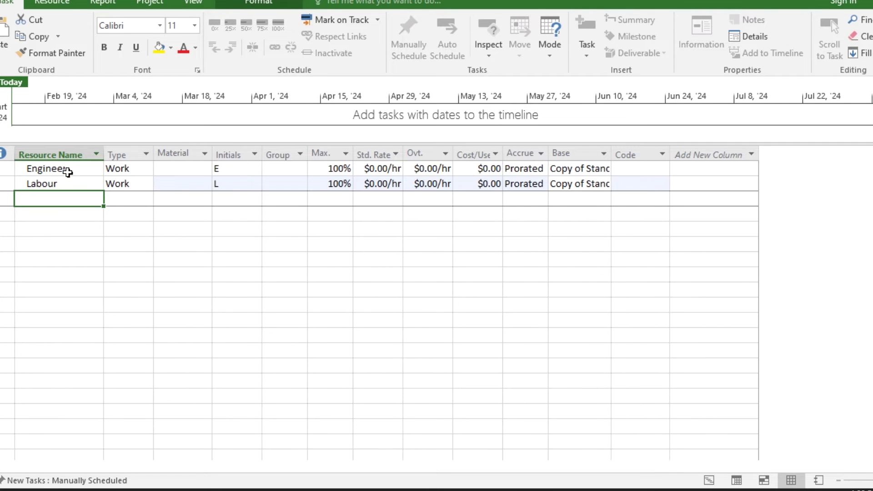
text(Site engineer)
key(Return)
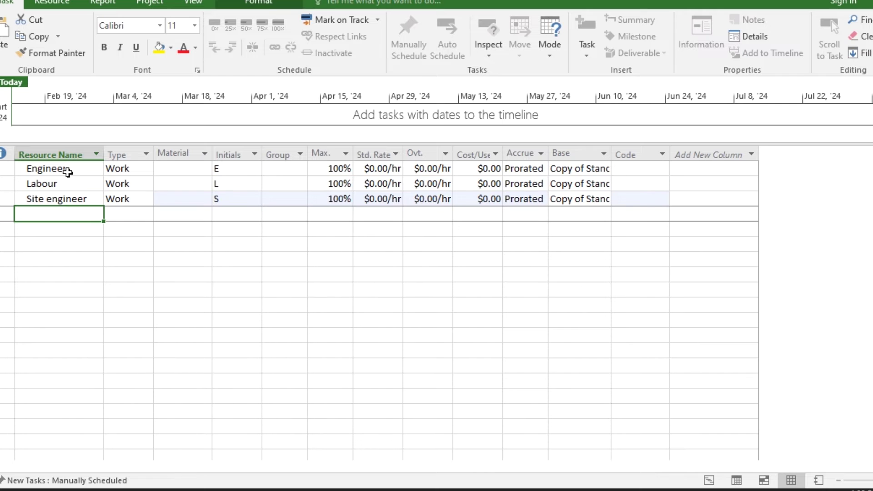
text(Resource)
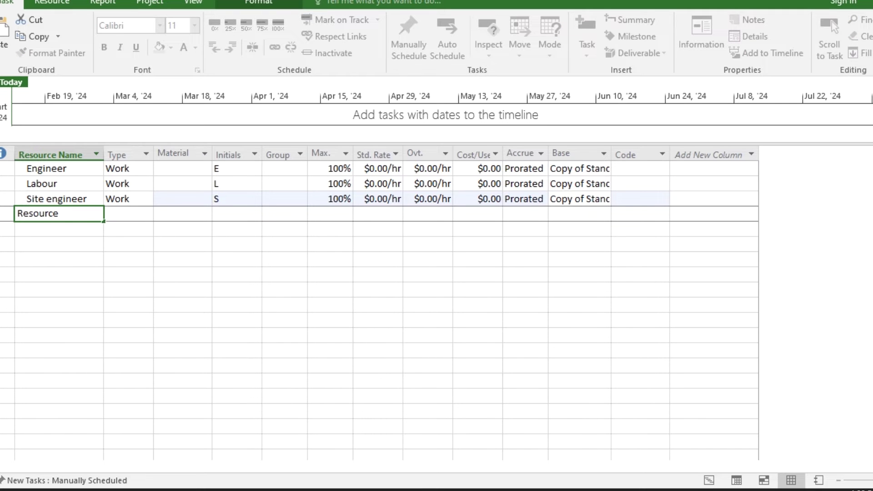
text( 3)
key(Return)
- Fill-copy Resource 3 to create Resource 4, delete the extra copied rows, and return to Gantt Chart
drag(104, 222, 99, 323)
double_click(68, 229)
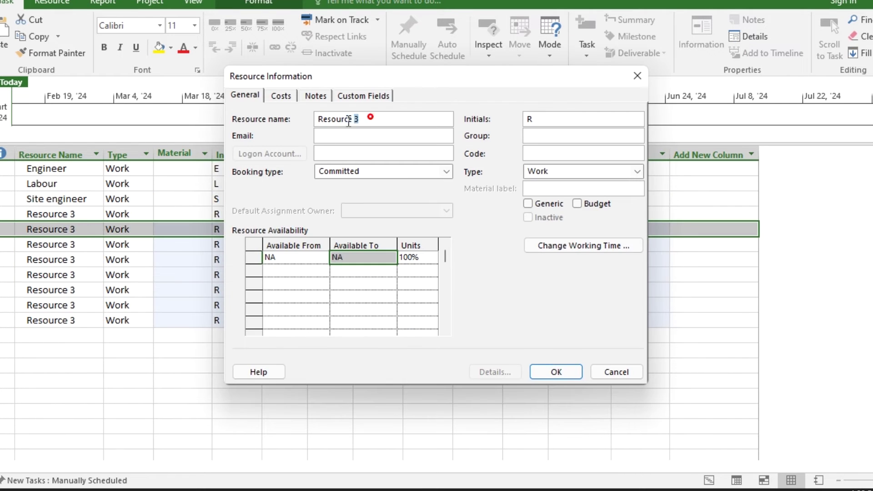
text(4)
click(556, 371)
drag(9, 245, 9, 320)
key(Delete)
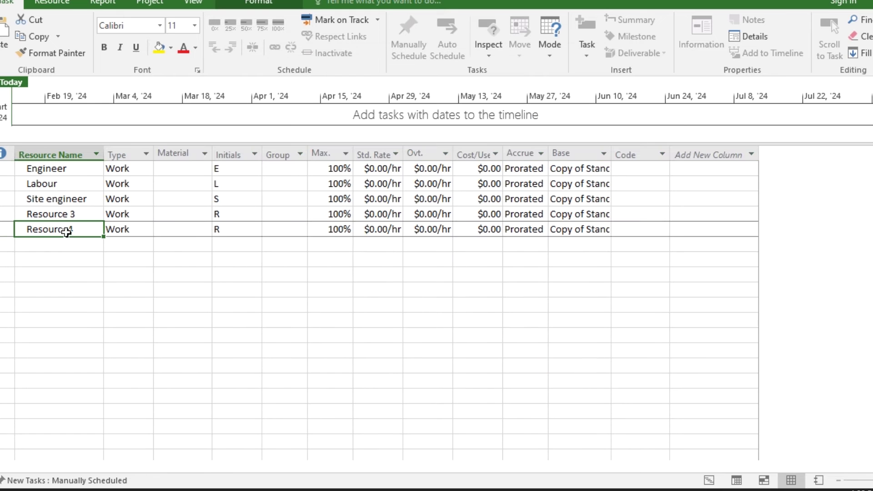
click(75, 287)
click(77, 244)
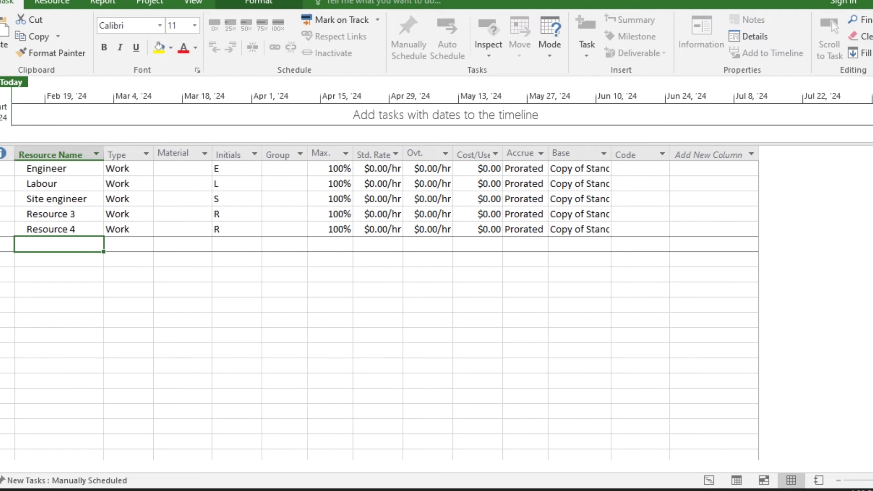
click(709, 480)
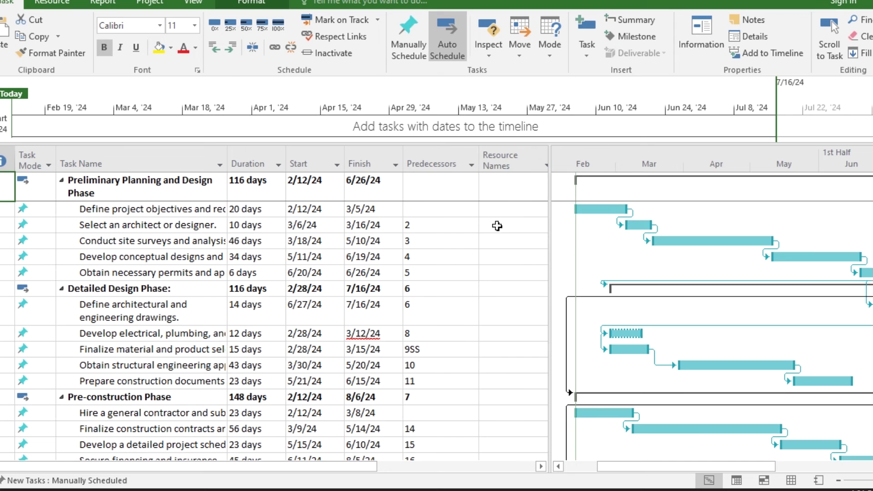
- Assign Engineer to the first planning task
click(505, 209)
click(545, 209)
click(504, 223)
- Add a Project manager resource in the Resource Sheet and go back to Gantt Chart
right_click(3, 90)
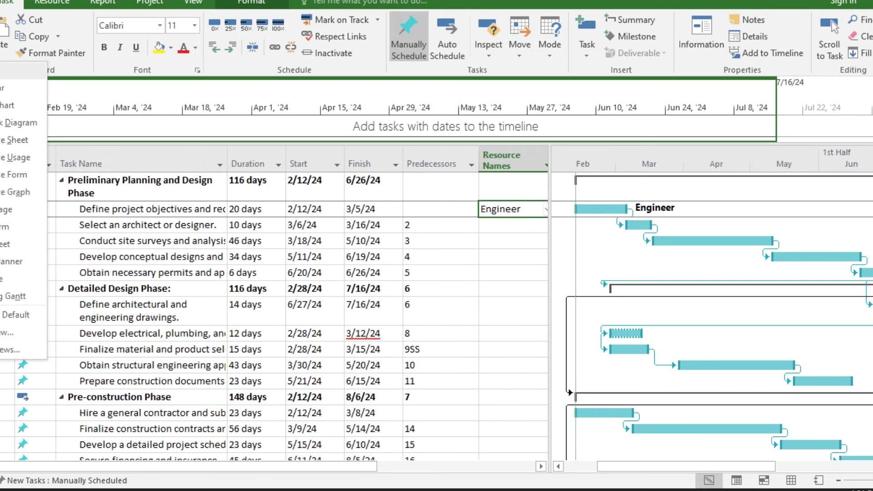
click(14, 140)
click(59, 243)
text(Project manager)
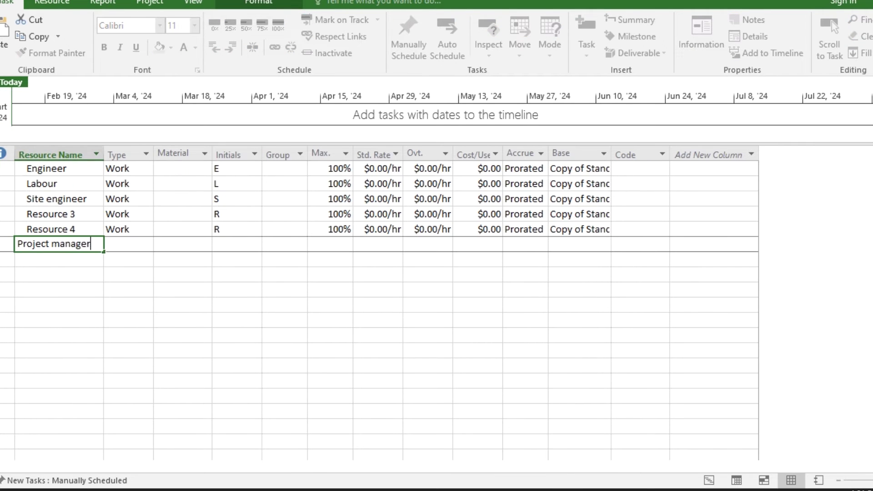
key(Return)
right_click(2, 91)
click(13, 108)
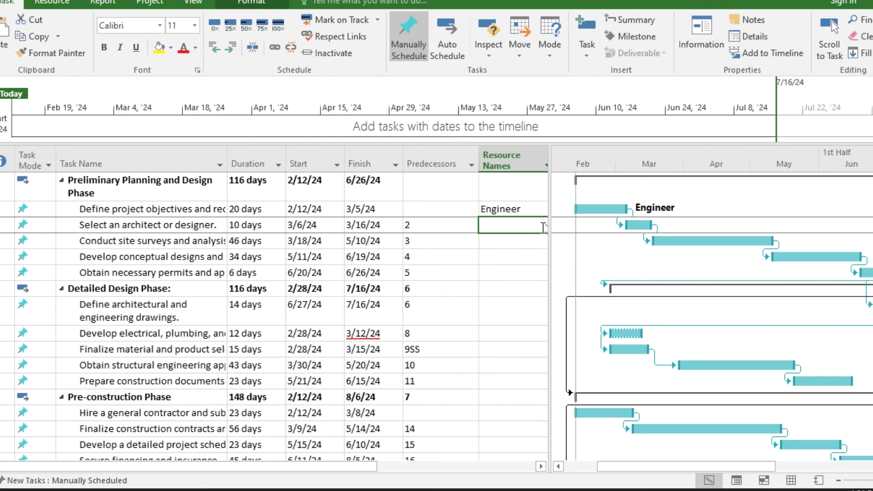
- Assign Project manager to Select an architect and Conduct site surveys
click(545, 225)
click(501, 265)
key(Return)
click(545, 241)
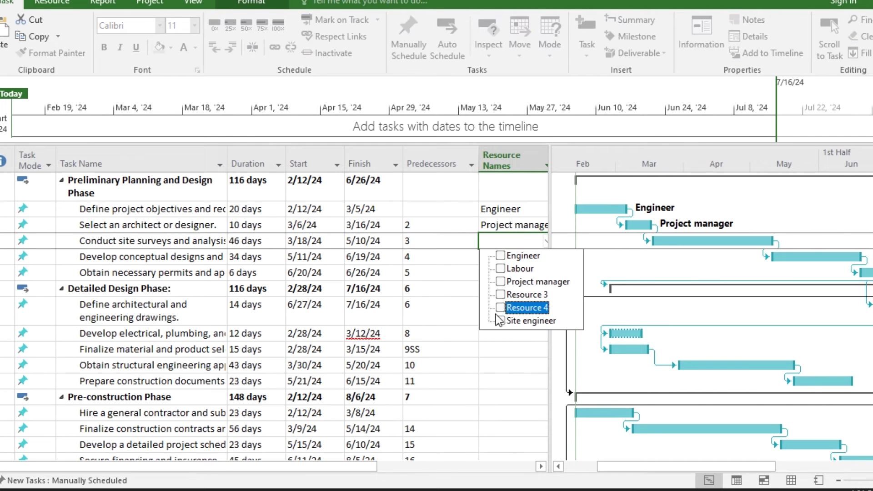
click(501, 282)
- Narrow the Predecessors column and the empty new column
double_click(548, 191)
drag(478, 164, 435, 168)
drag(601, 162, 561, 163)
click(452, 274)
click(462, 334)
- Browse the Gantt Chart Format tab's style gallery and bar formatting choices
click(504, 334)
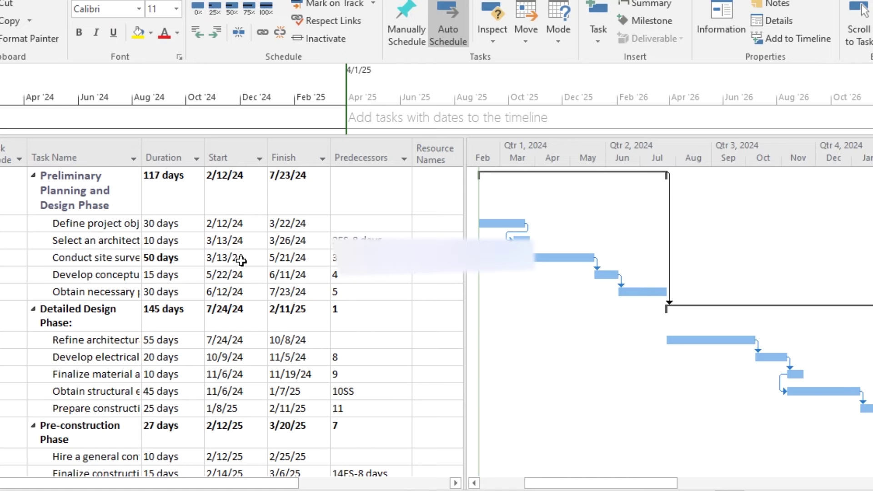
click(455, 1)
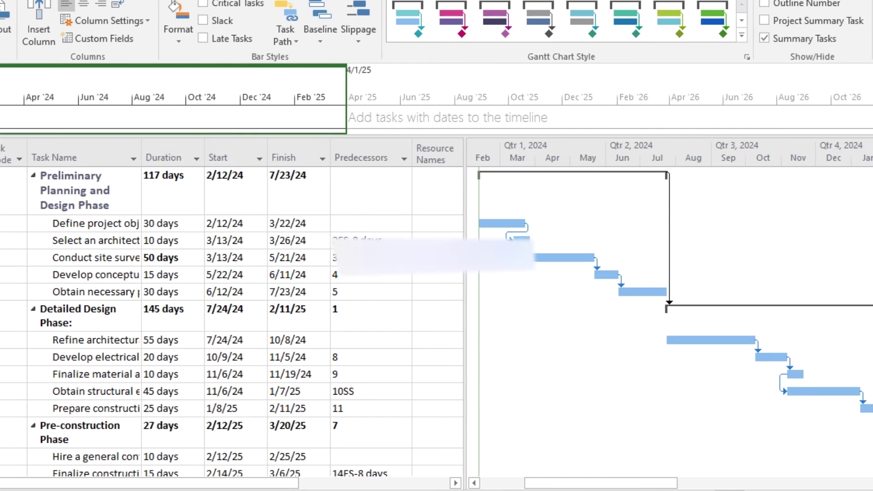
click(742, 33)
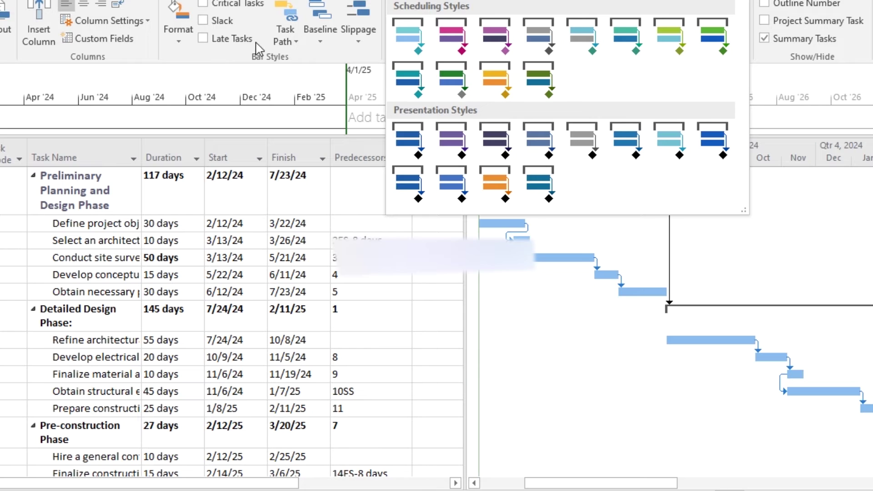
click(178, 40)
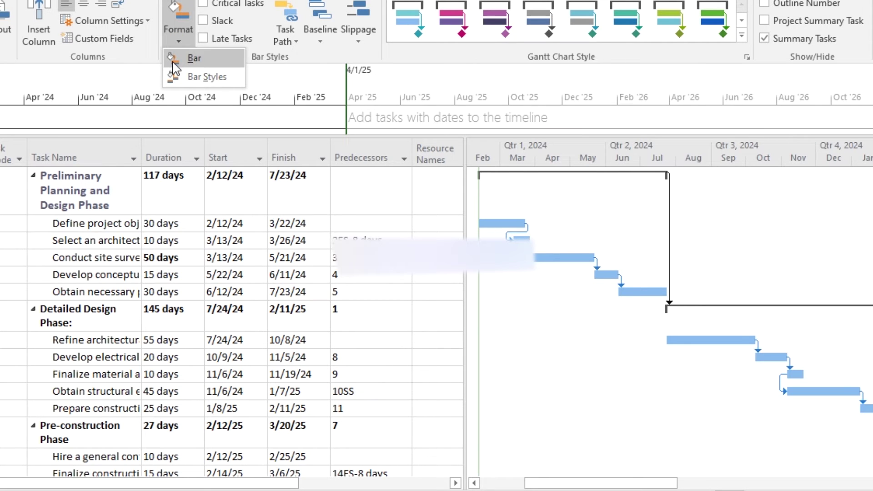
scroll(97, 12, up, 5)
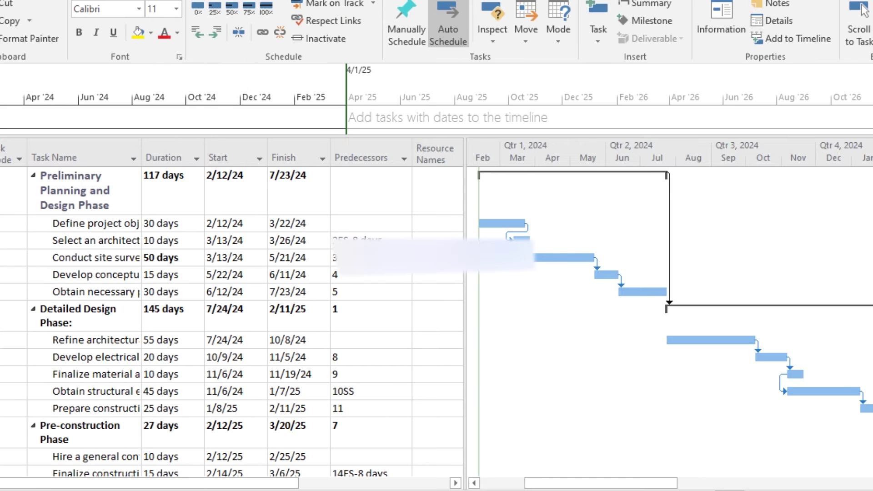
scroll(245, 38, down, 5)
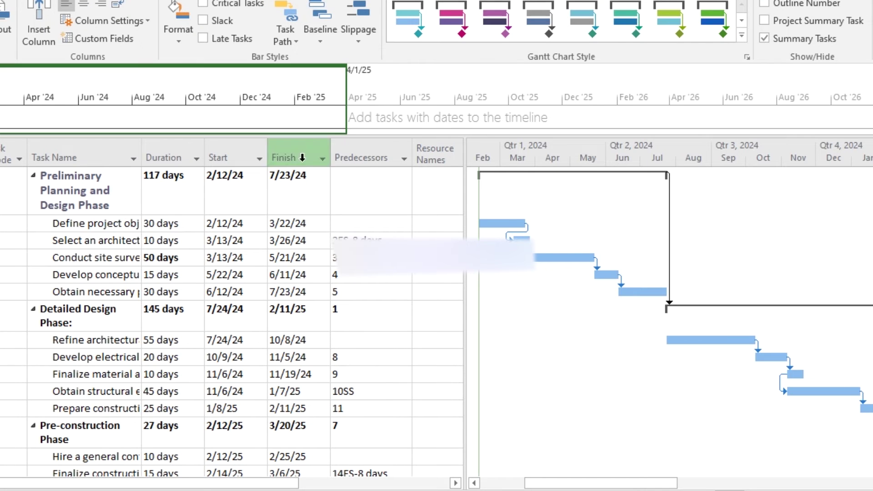
scroll(245, 39, up, 5)
- In Bar Styles, set the Task bar's middle colour to red
right_click(567, 334)
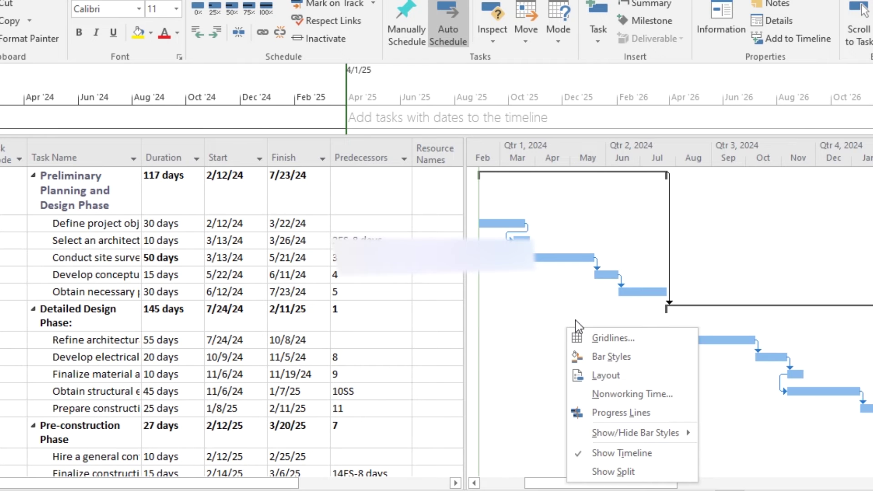
click(602, 357)
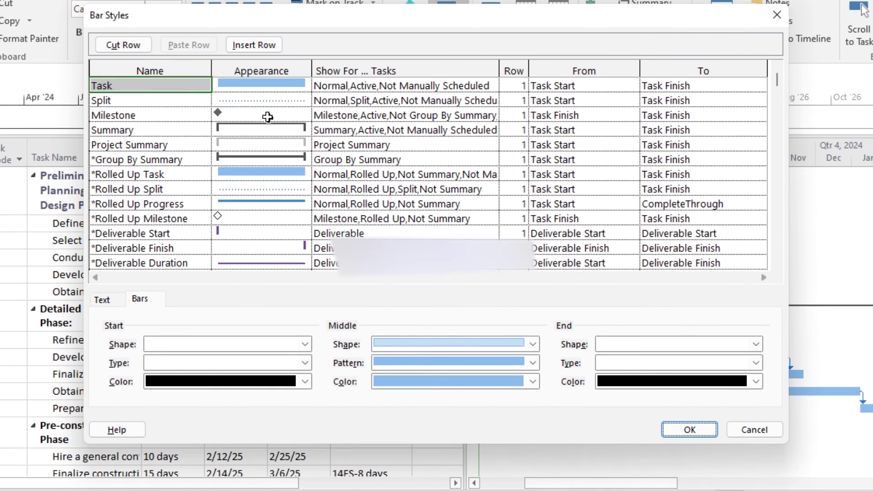
click(261, 86)
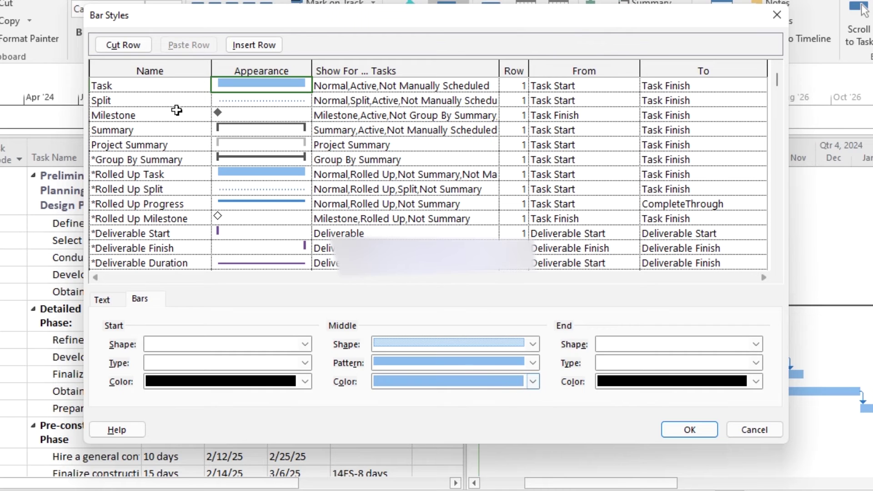
click(157, 85)
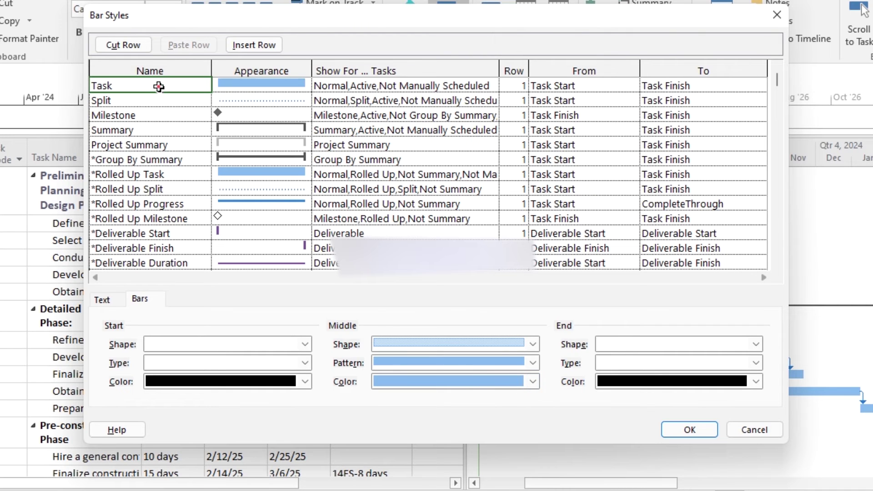
click(533, 382)
click(392, 346)
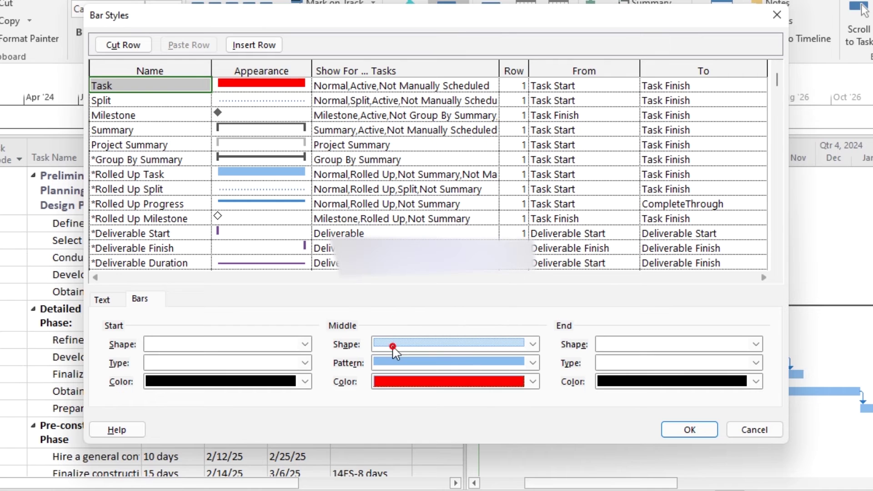
click(676, 431)
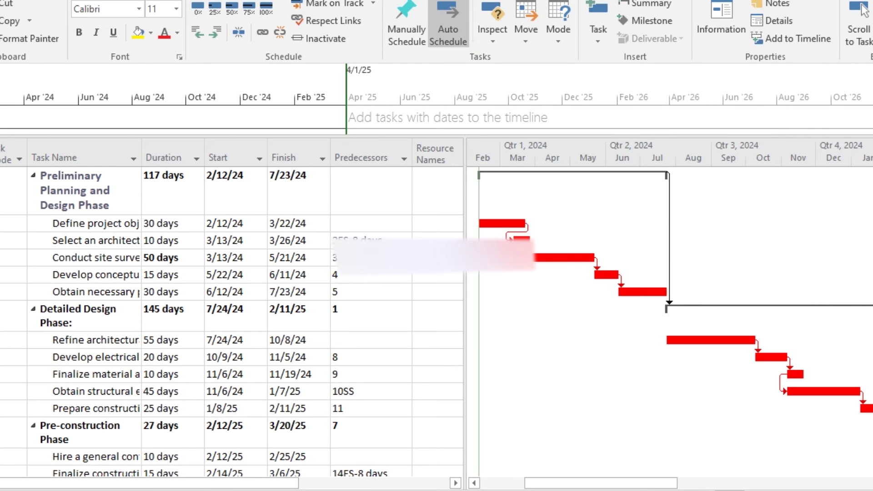
- Set the Gantt Layout Links option to show no link lines between bars
scroll(855, 218, down, 3)
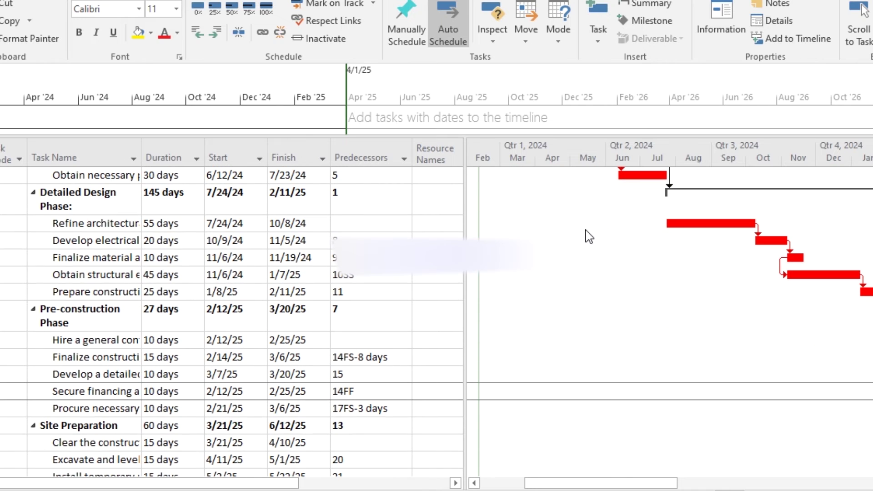
right_click(586, 234)
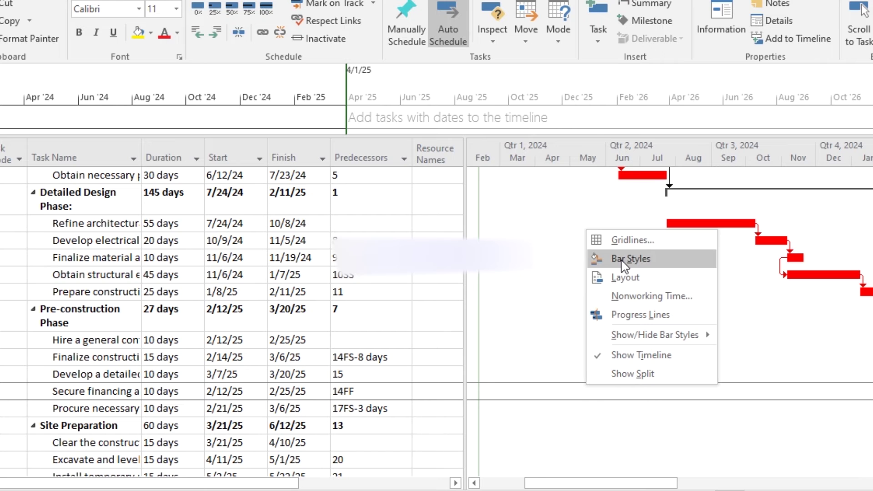
click(626, 277)
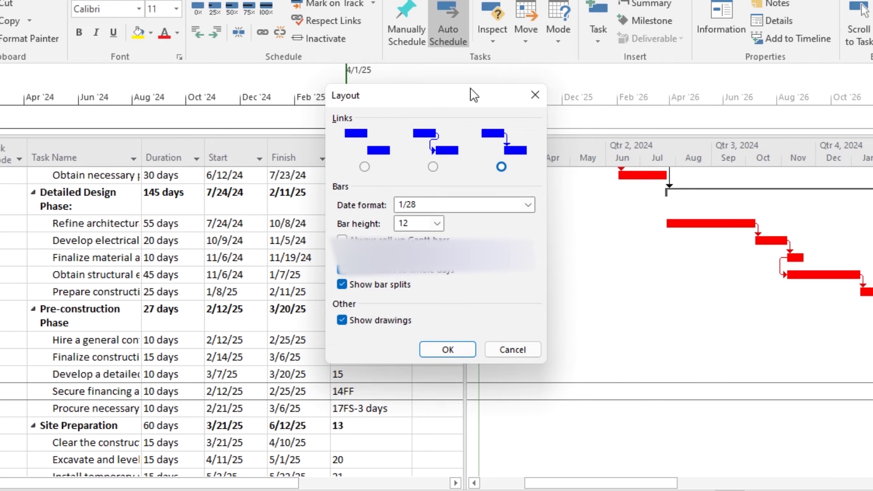
drag(473, 98, 381, 132)
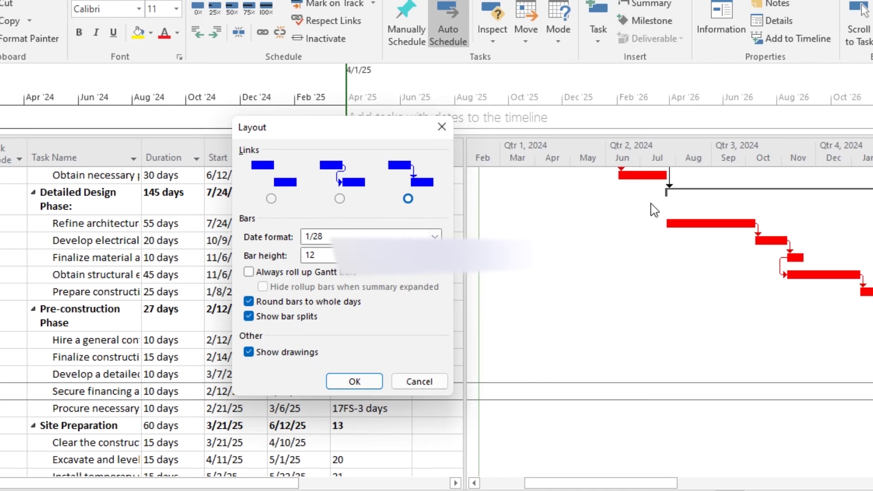
click(344, 198)
click(273, 199)
click(353, 381)
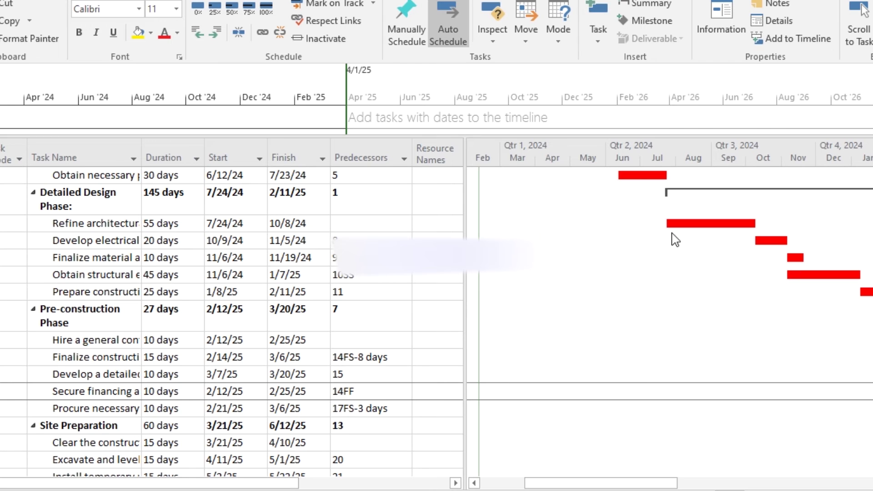
- Change the Gantt Layout bar height to 18
right_click(595, 237)
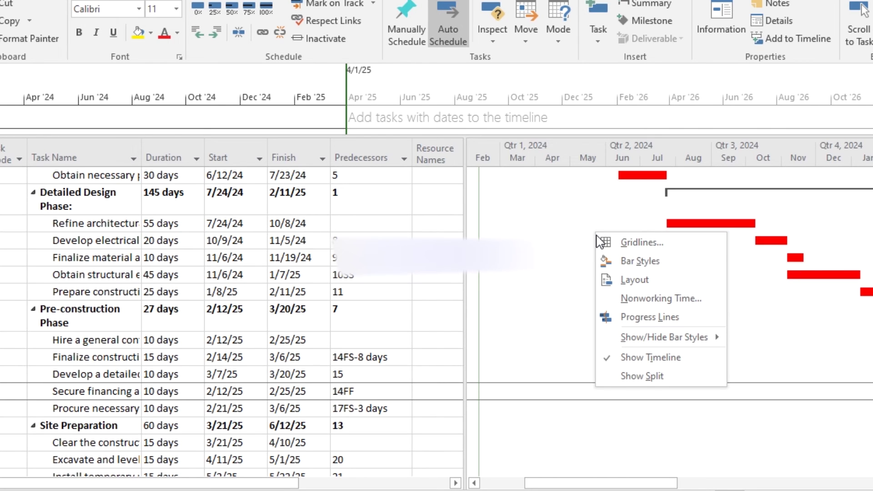
click(637, 279)
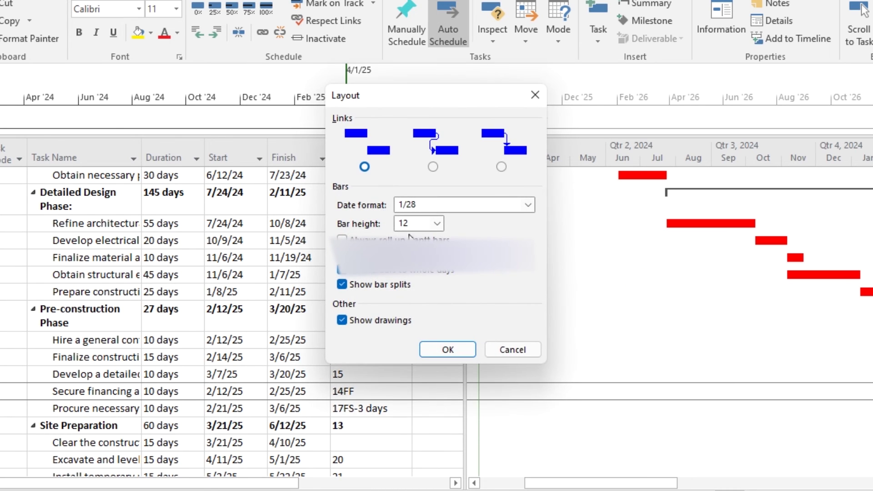
click(438, 224)
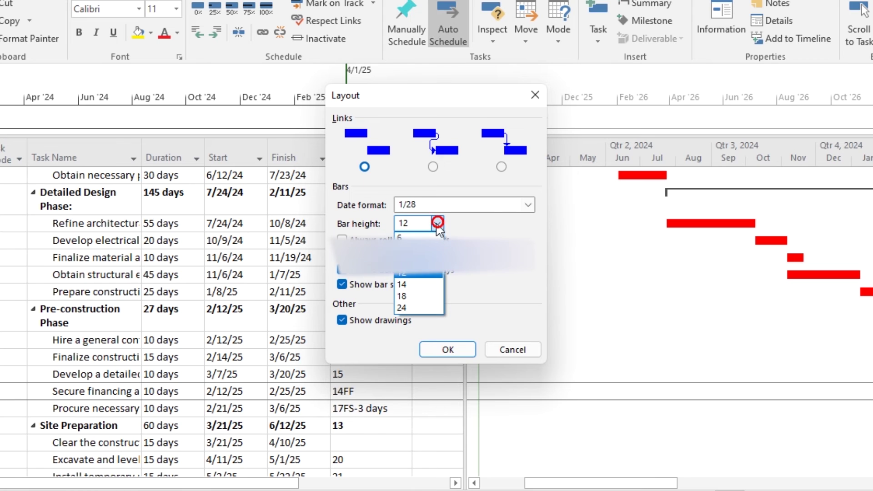
click(410, 296)
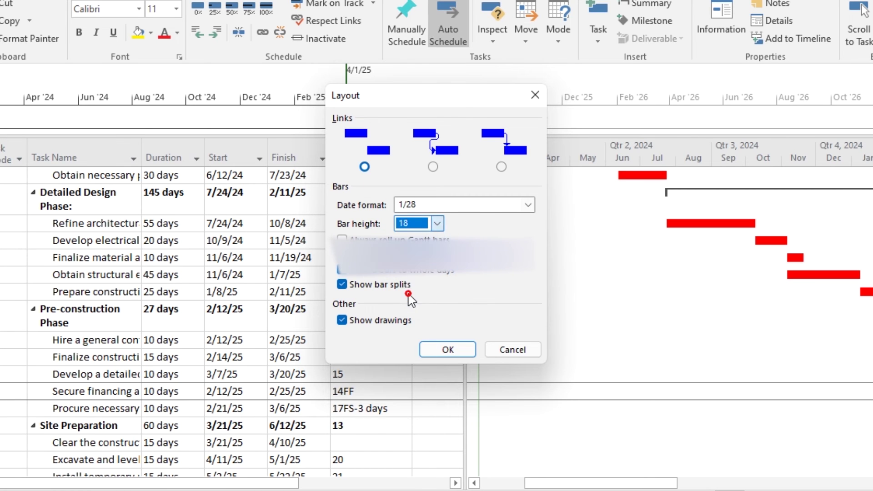
click(448, 349)
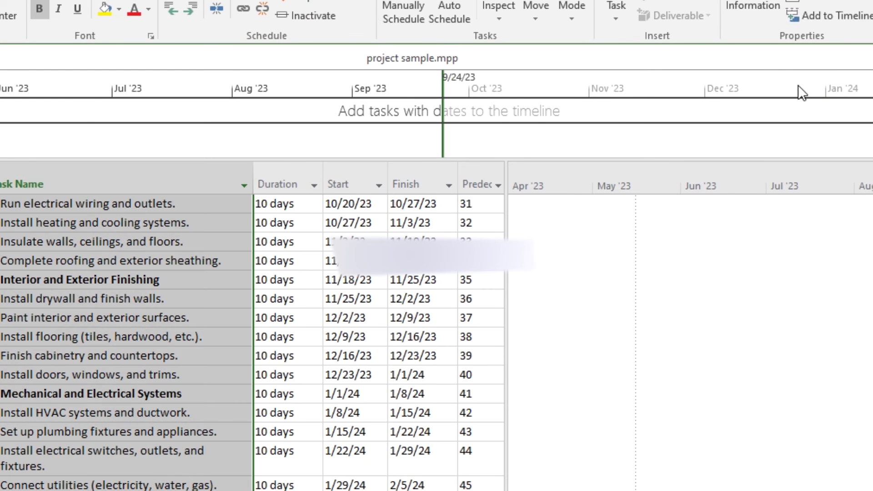
- Add the project's tasks to the timeline, resize the timeline pane, and scroll the schedule
click(789, 16)
key(ctrl+Home)
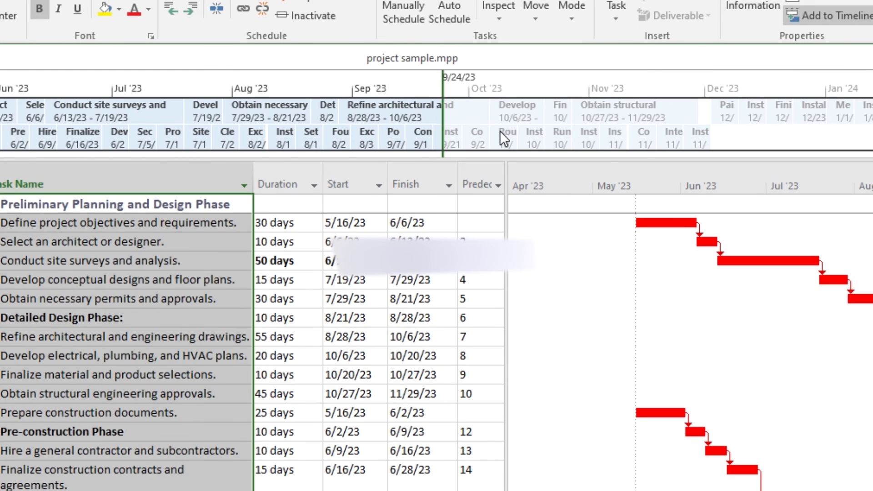
drag(500, 157, 467, 302)
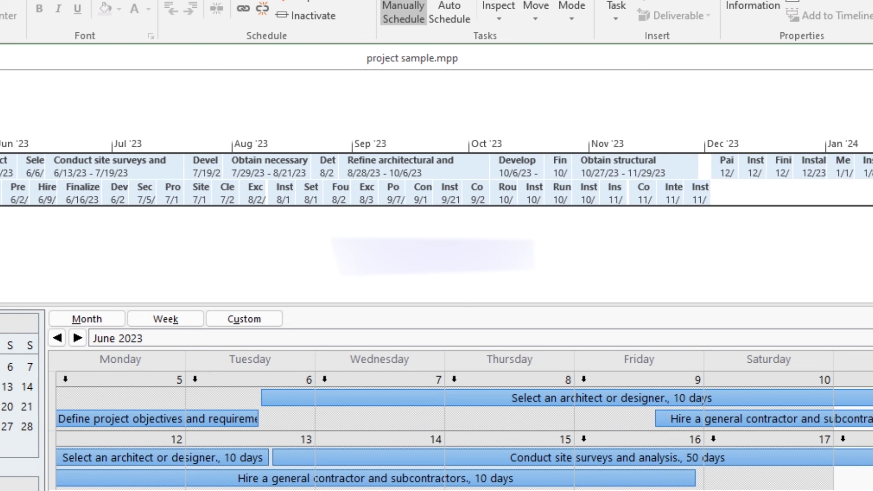
drag(455, 301, 446, 178)
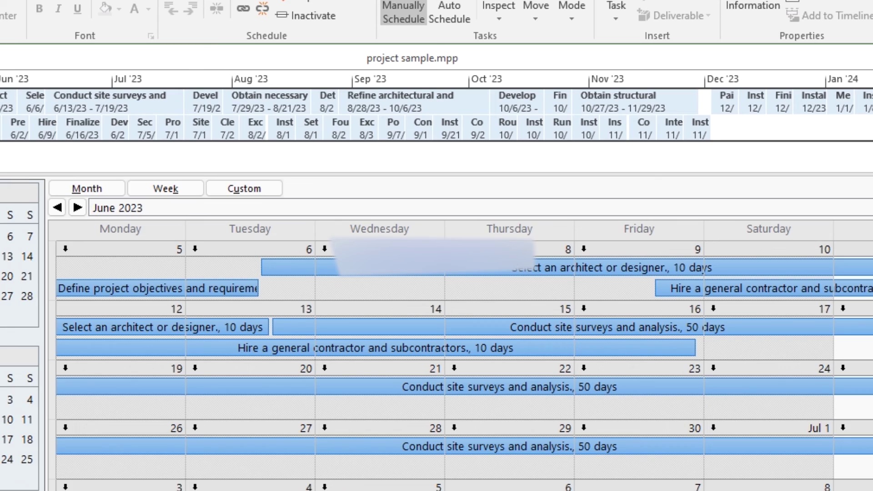
scroll(454, 354, down, 1)
scroll(455, 354, up, 2)
scroll(454, 354, down, 1)
scroll(455, 354, down, 17)
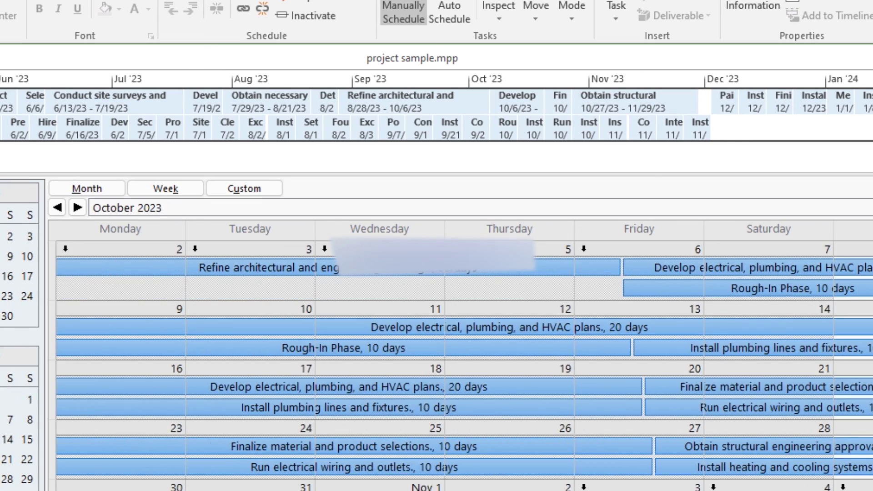
scroll(455, 355, down, 15)
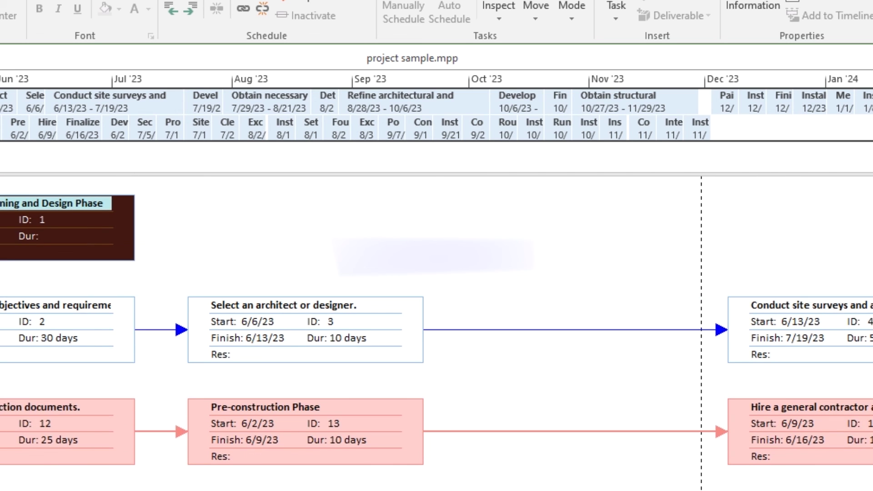
scroll(436, 332, right, 20)
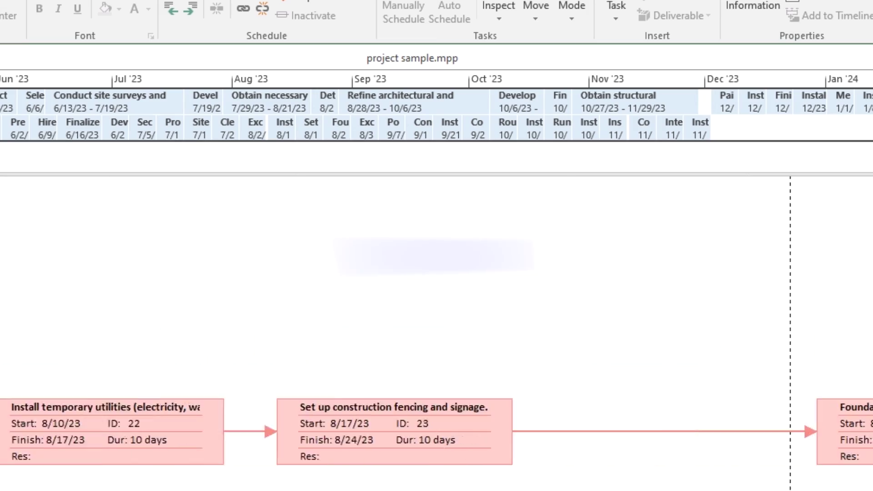